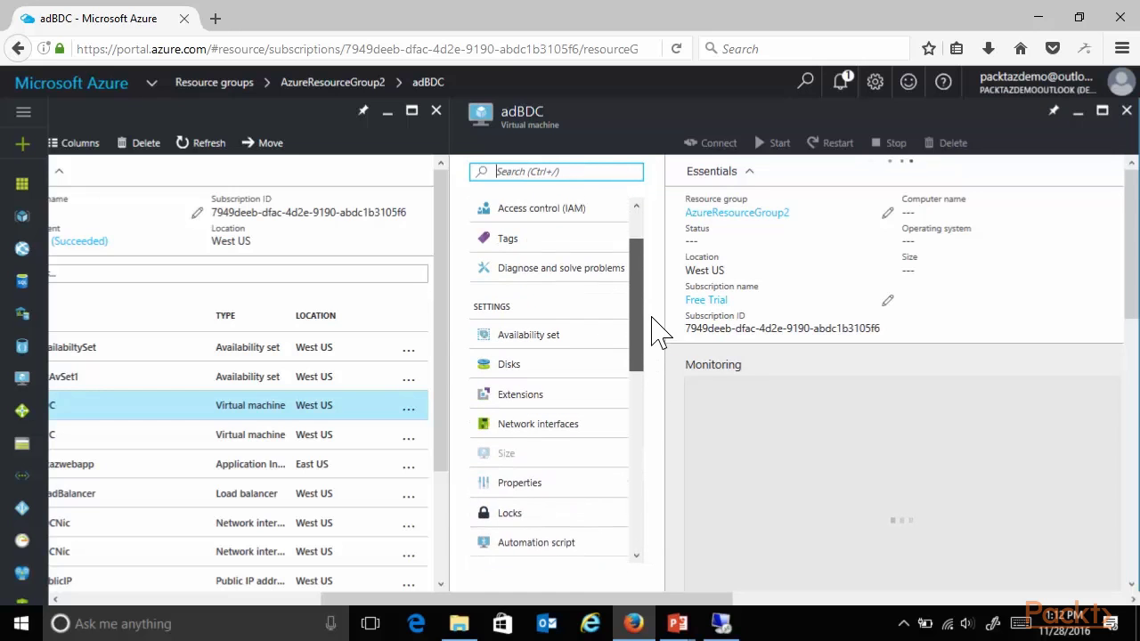
Step: Open the backup settings of the adPDC virtual machine
{"action": "left_click", "coordinate": [115, 445]}
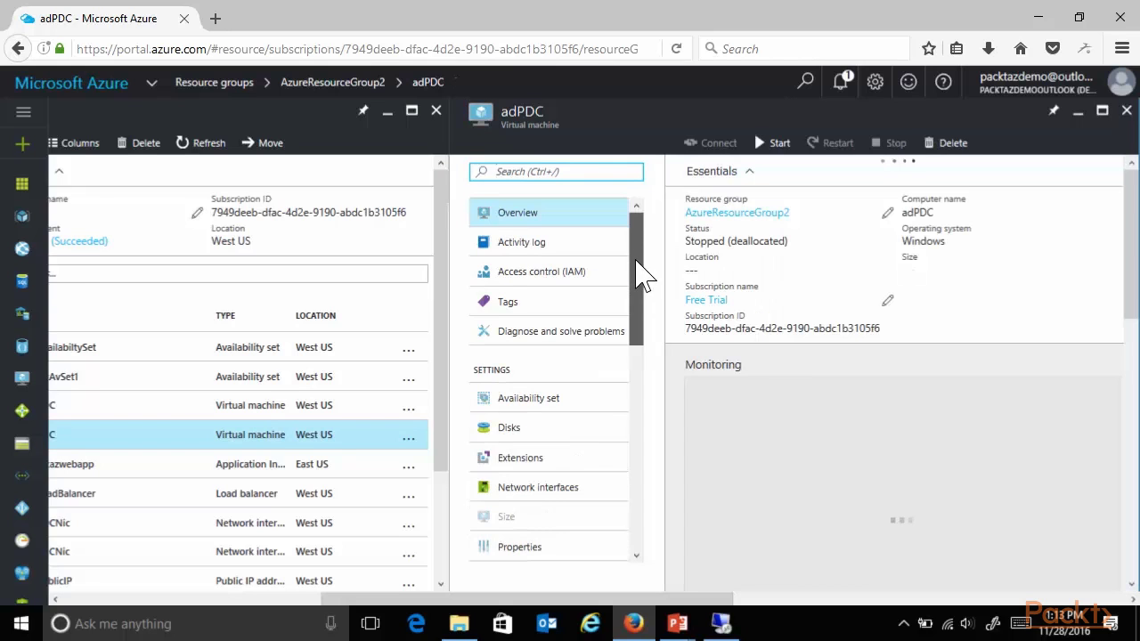
{"action": "scroll", "coordinate": [630, 317], "scroll_direction": "down", "scroll_amount": 1}
{"action": "scroll", "coordinate": [629, 320], "scroll_direction": "down", "scroll_amount": 2}
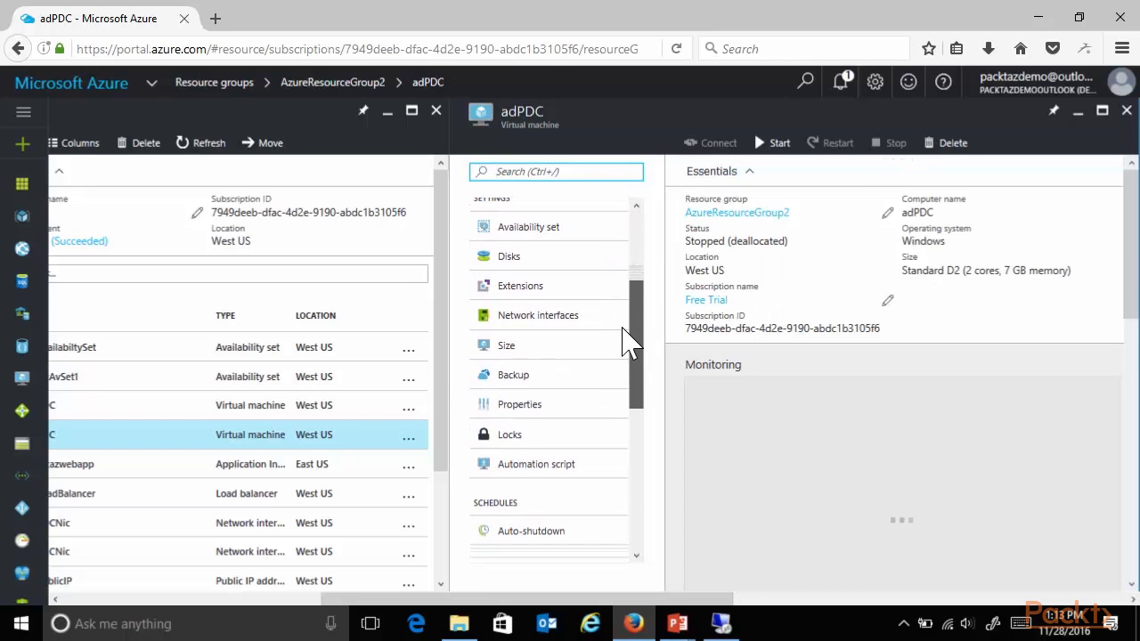
{"action": "left_click", "coordinate": [516, 379]}
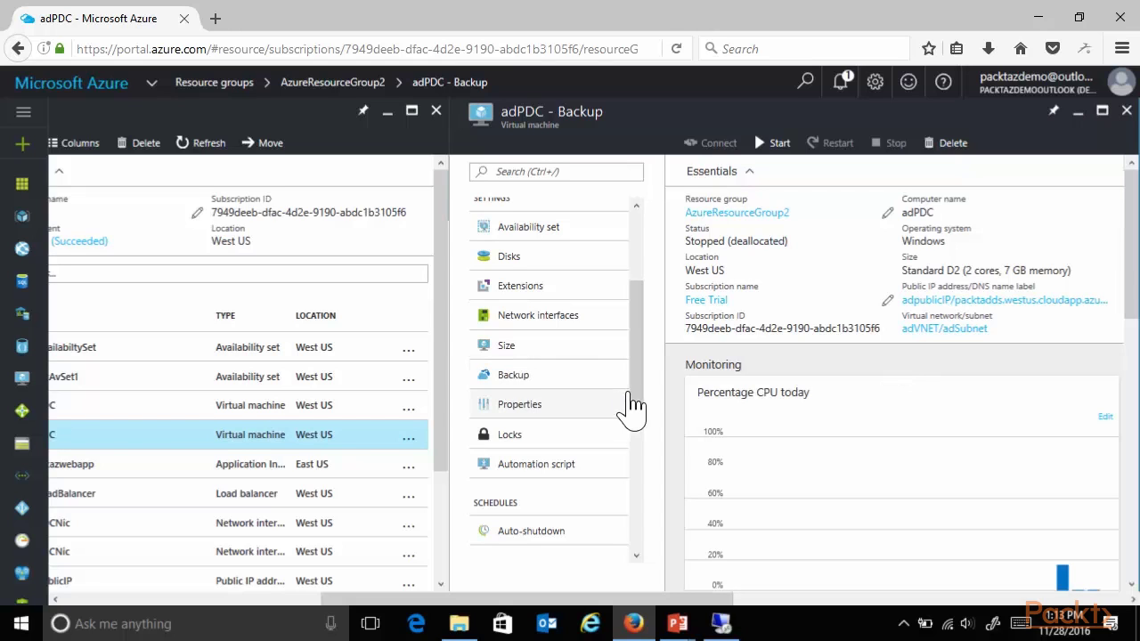
{"action": "left_click", "coordinate": [514, 380]}
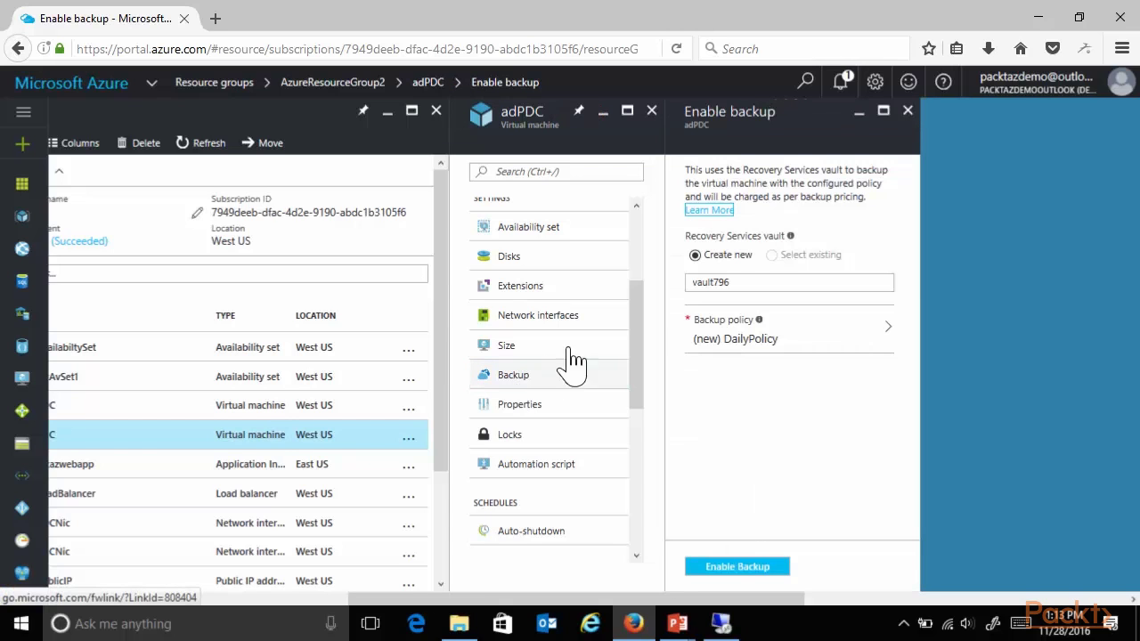
Step: Name the new Recovery Services vault AzBackupVault and open its backup policy for configuration
{"action": "double_click", "coordinate": [724, 283]}
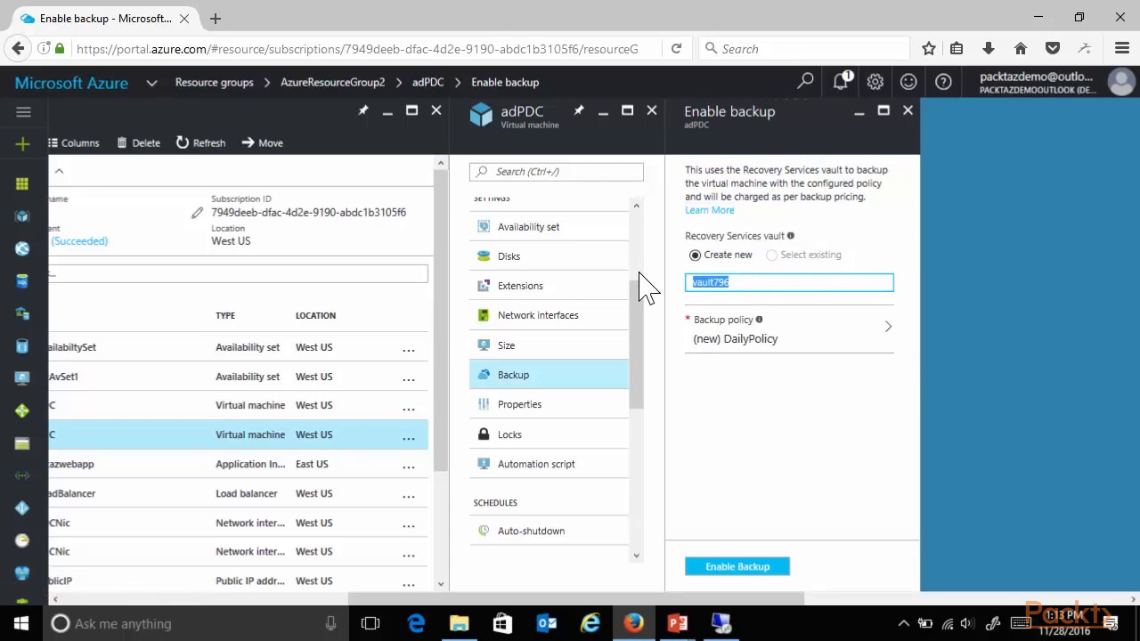
{"action": "type", "text": "AzBackupV"}
{"action": "left_click", "coordinate": [798, 347]}
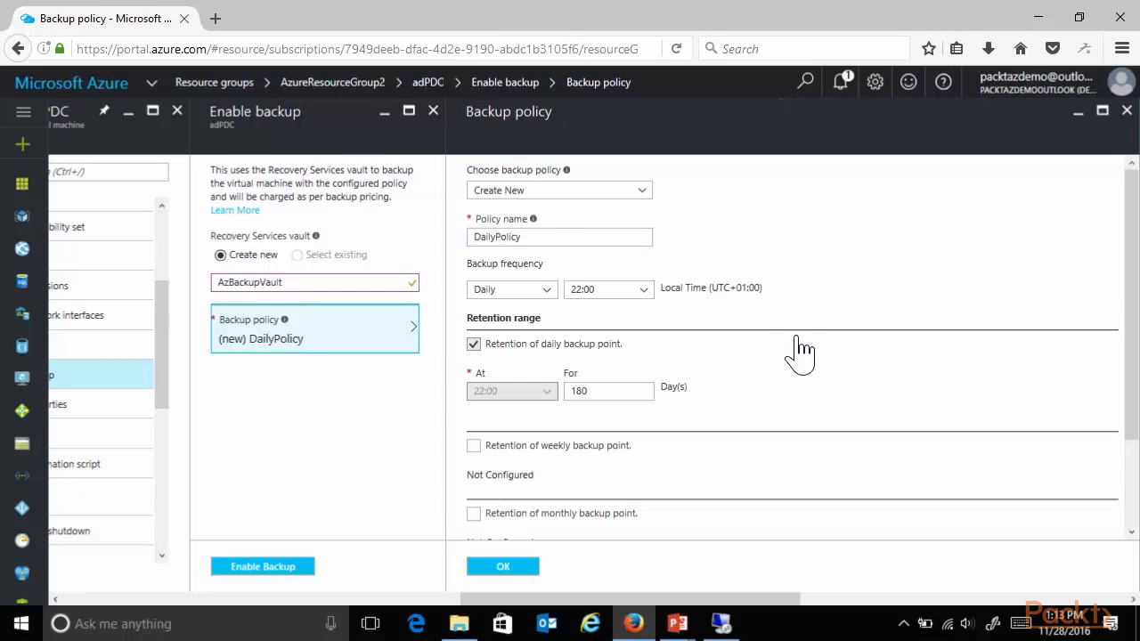
Step: Review the available choices for the backup policy, the backup frequency and the backup time
{"action": "left_click", "coordinate": [570, 192]}
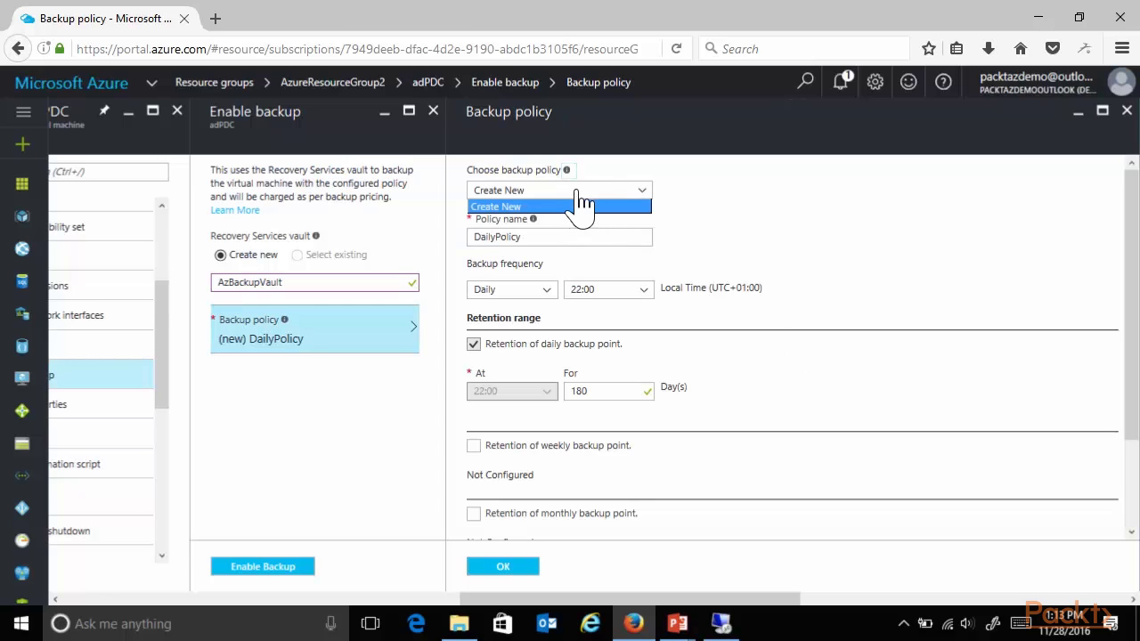
{"action": "left_click", "coordinate": [712, 214]}
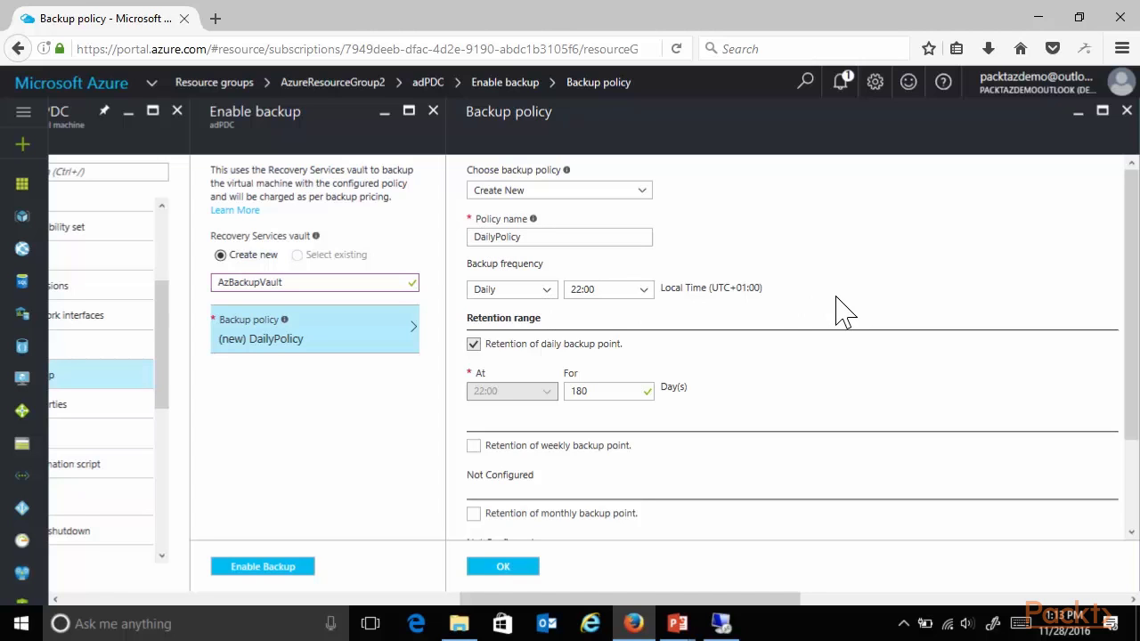
{"action": "left_click", "coordinate": [525, 291]}
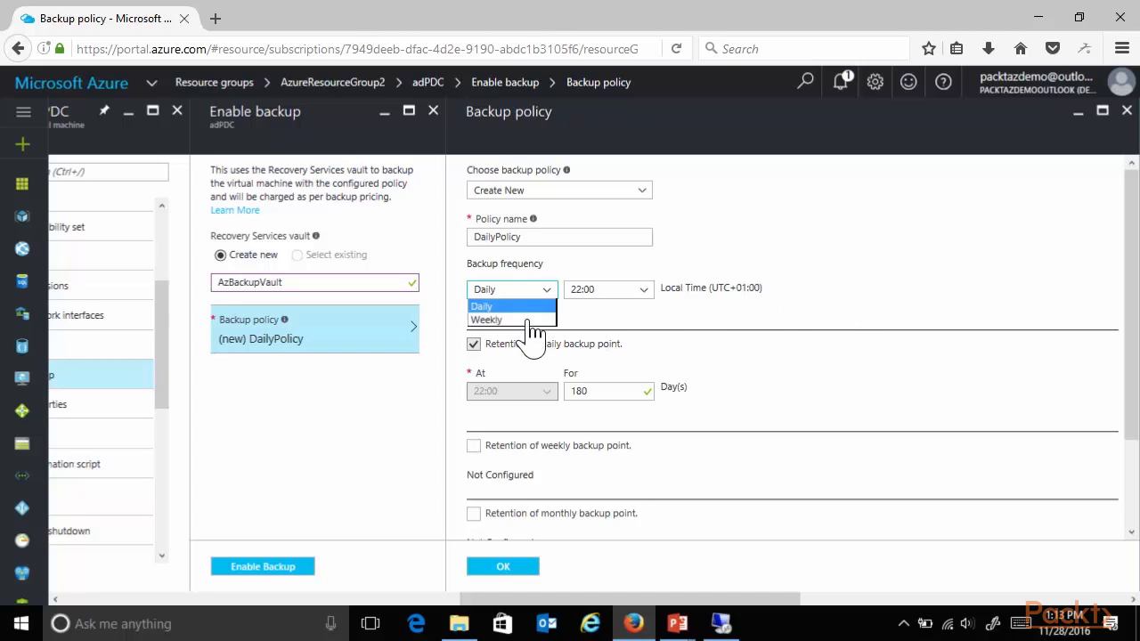
{"action": "left_click", "coordinate": [623, 292]}
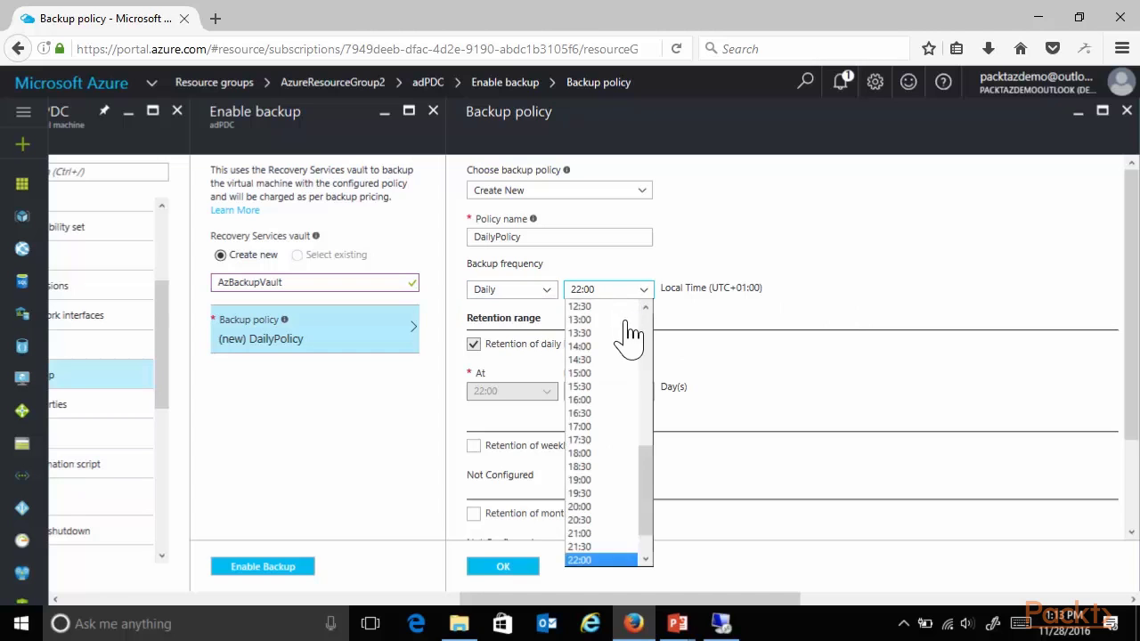
{"action": "left_click", "coordinate": [902, 284]}
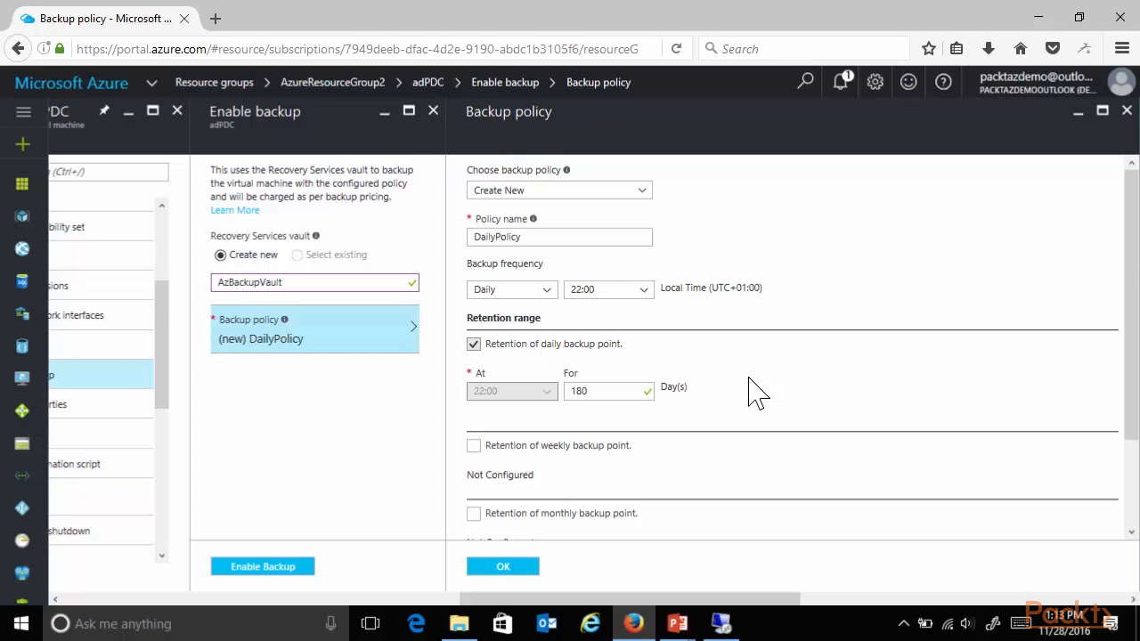
Step: Add weekly, monthly and yearly retention to the DailyPolicy backup policy and enable backup for adPDC
{"action": "left_click", "coordinate": [474, 447]}
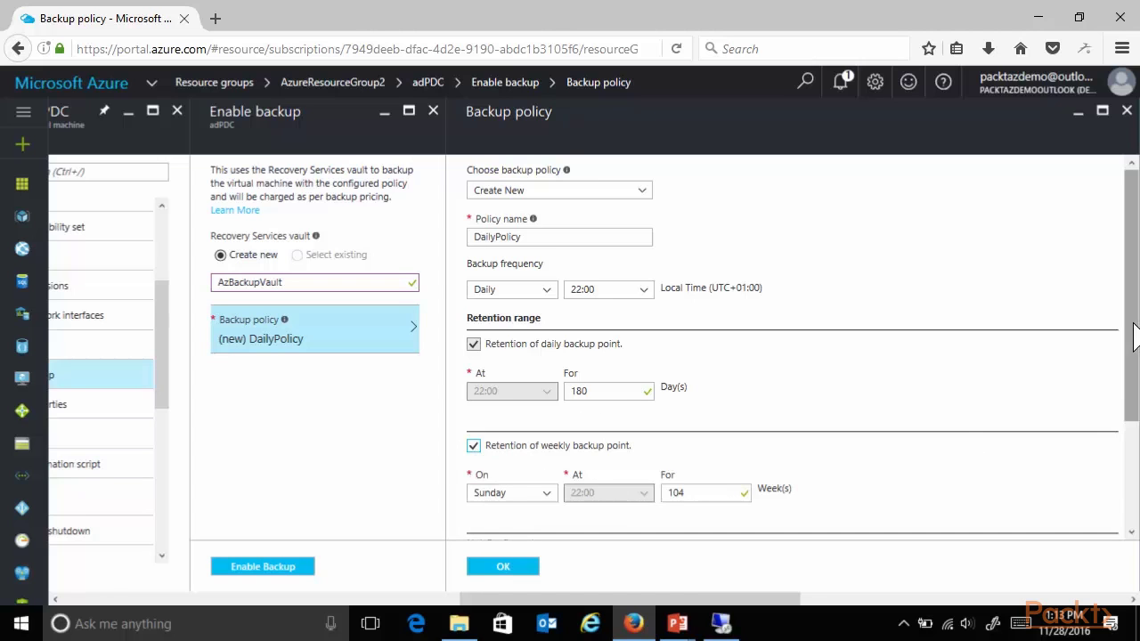
{"action": "scroll", "coordinate": [793, 351], "scroll_direction": "down", "scroll_amount": 1}
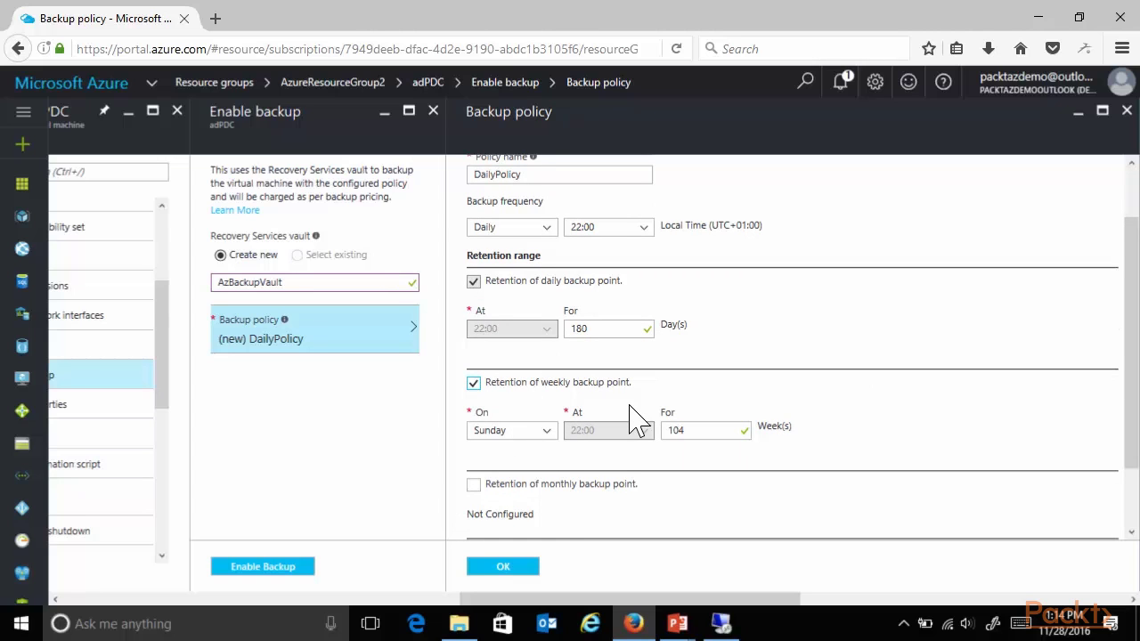
{"action": "left_click", "coordinate": [473, 485]}
{"action": "scroll", "coordinate": [1136, 418], "scroll_direction": "down", "scroll_amount": 2}
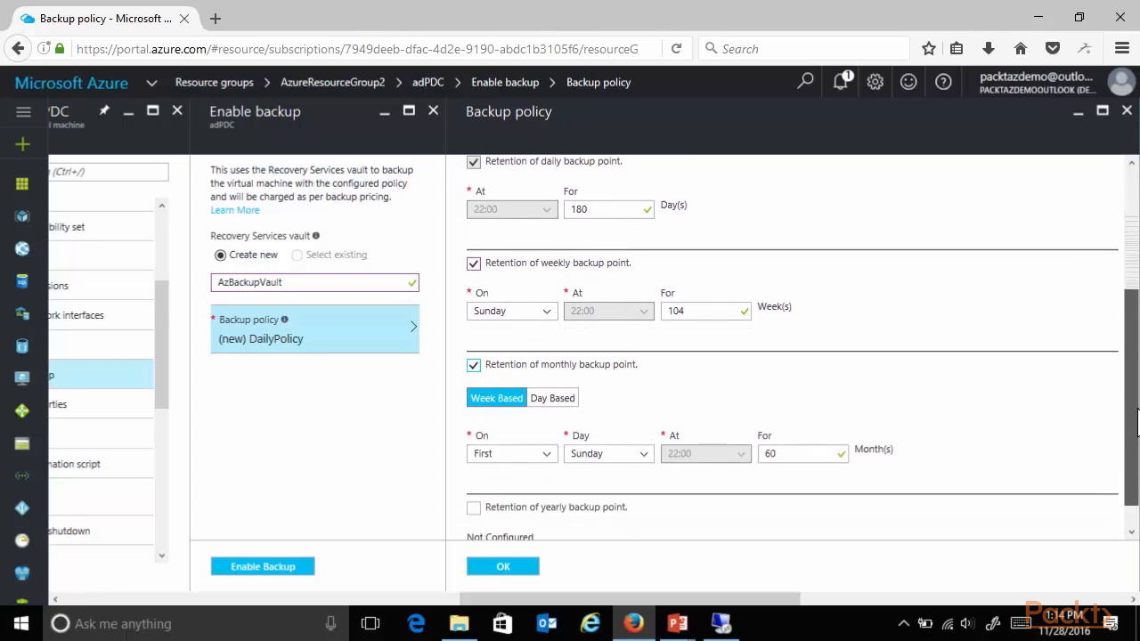
{"action": "left_click", "coordinate": [475, 481]}
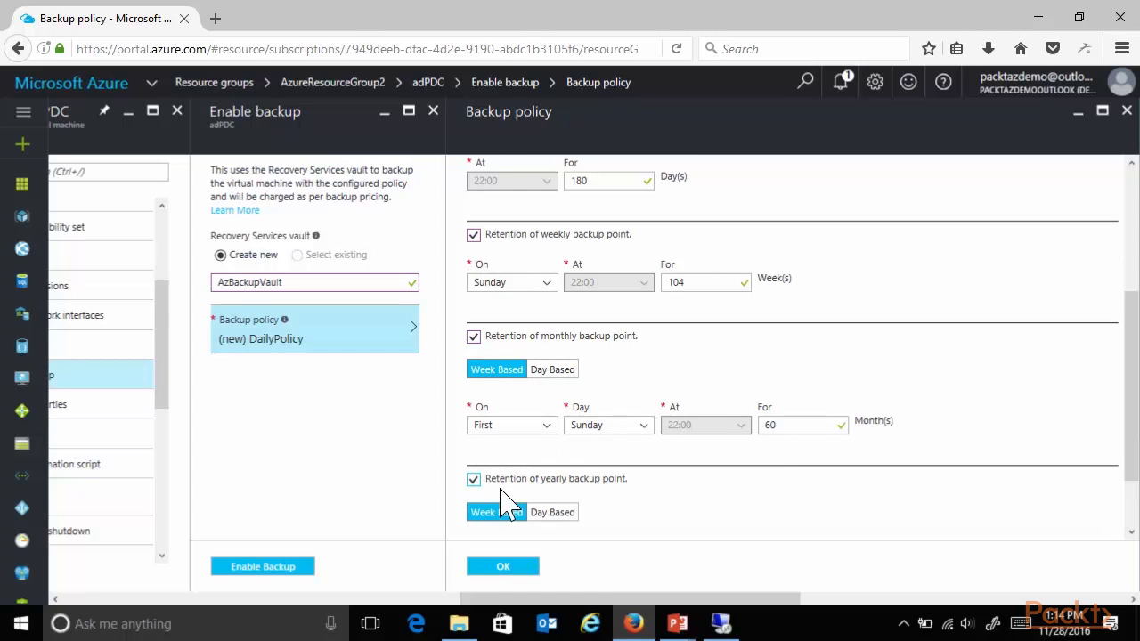
{"action": "left_click", "coordinate": [502, 567]}
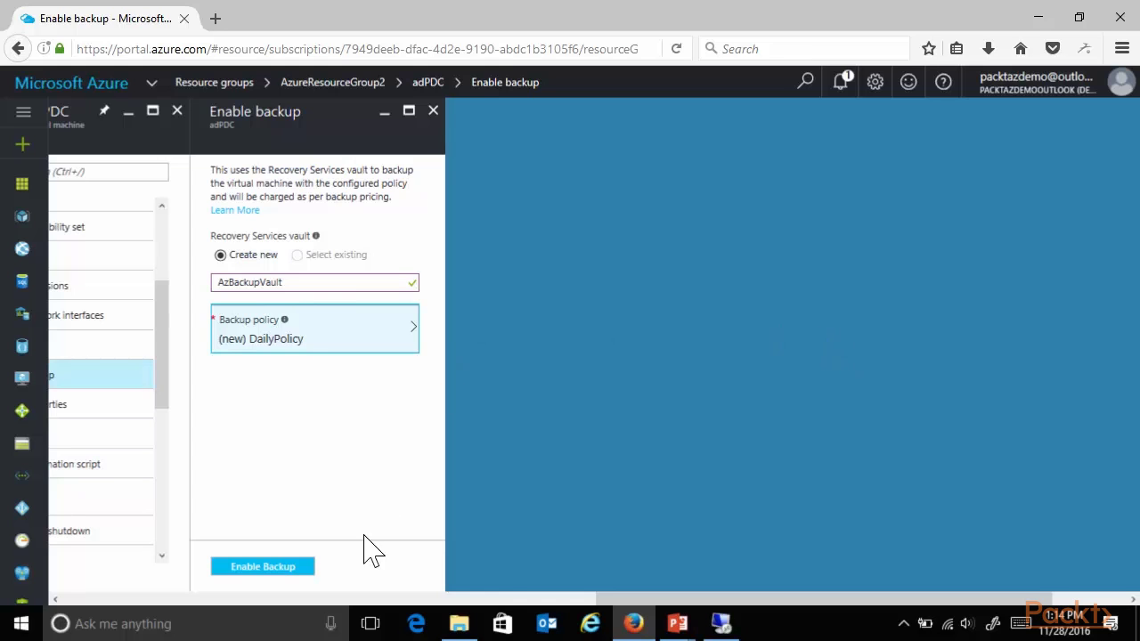
{"action": "left_click", "coordinate": [250, 572]}
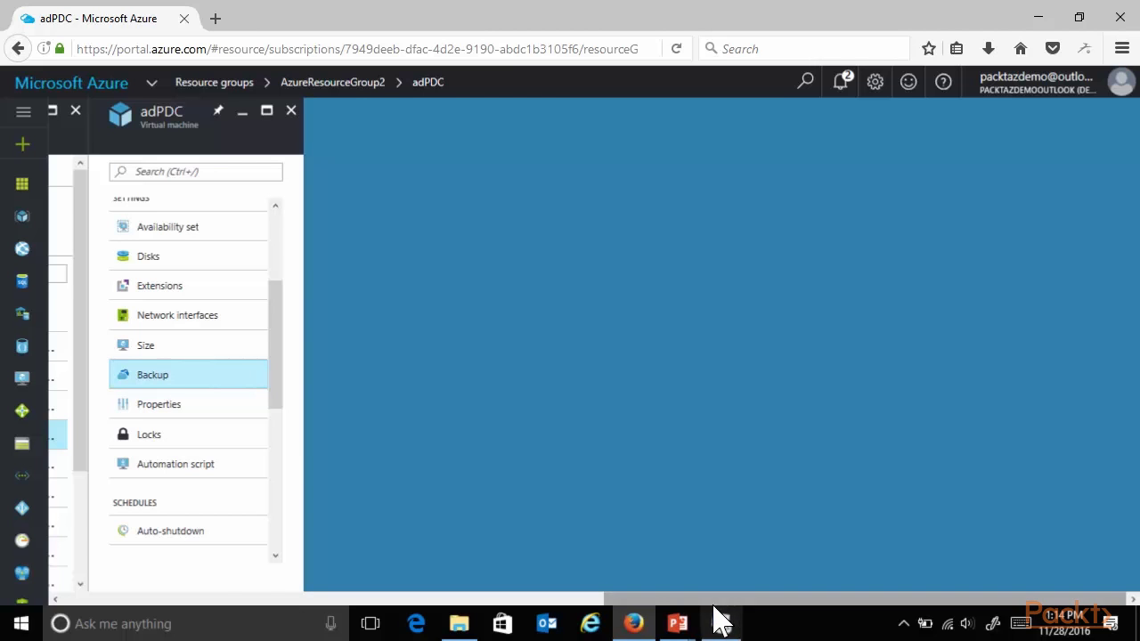
Step: Look through the list of resources in AzureResourceGroup2
{"action": "left_click_drag", "start_coordinate": [713, 605], "coordinate": [148, 618]}
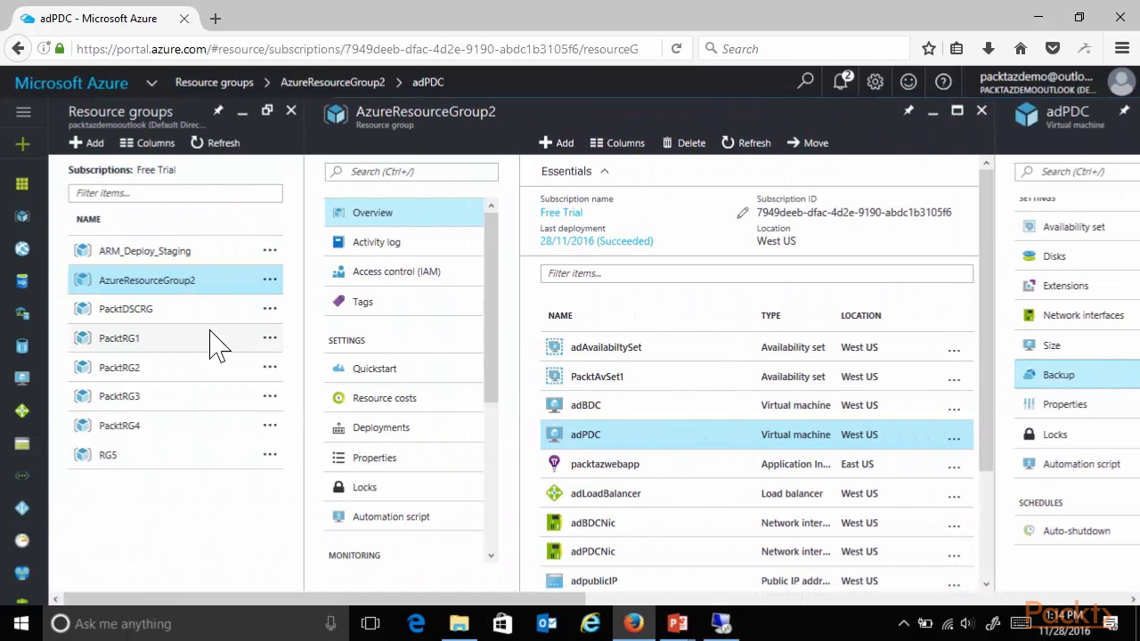
{"action": "left_click", "coordinate": [161, 281]}
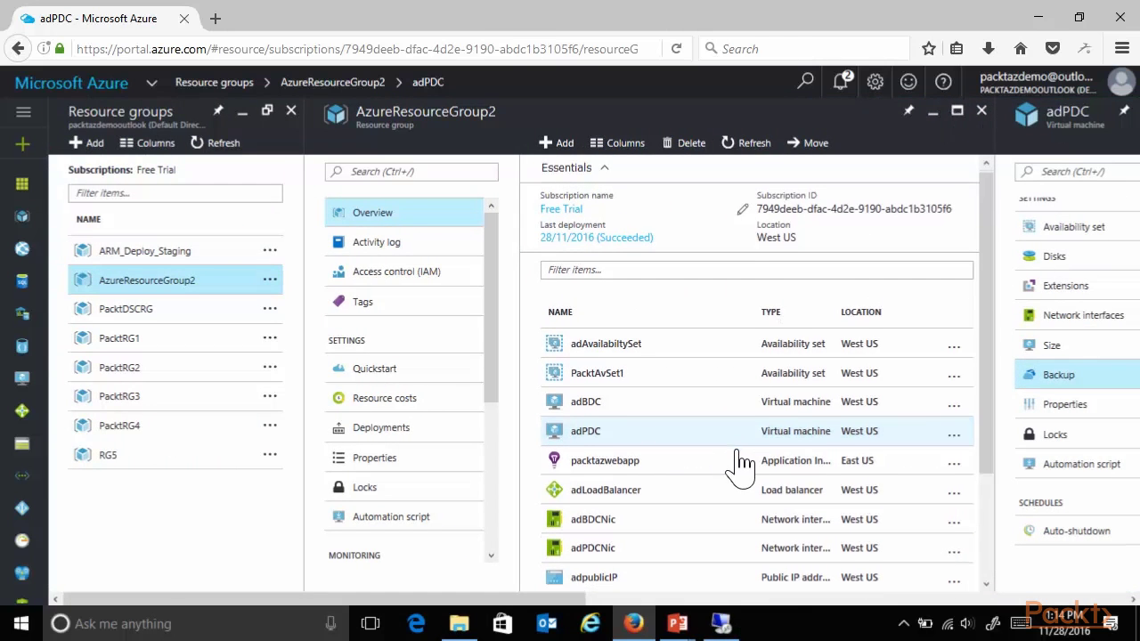
{"action": "scroll", "coordinate": [739, 463], "scroll_direction": "down", "scroll_amount": 3}
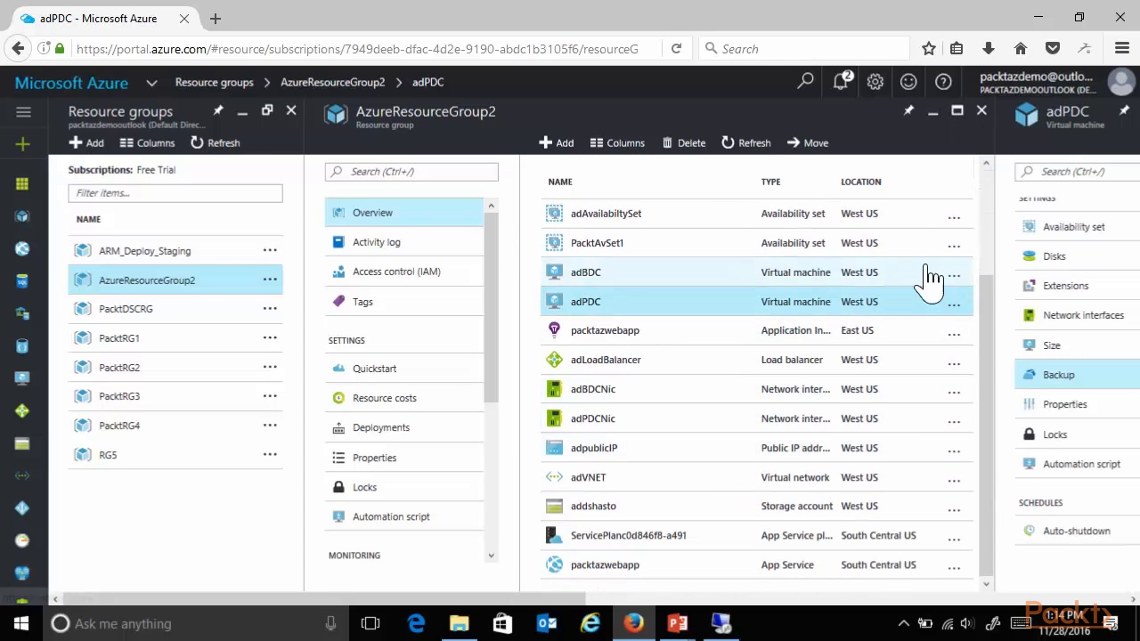
{"action": "scroll", "coordinate": [927, 278], "scroll_direction": "up", "scroll_amount": 3}
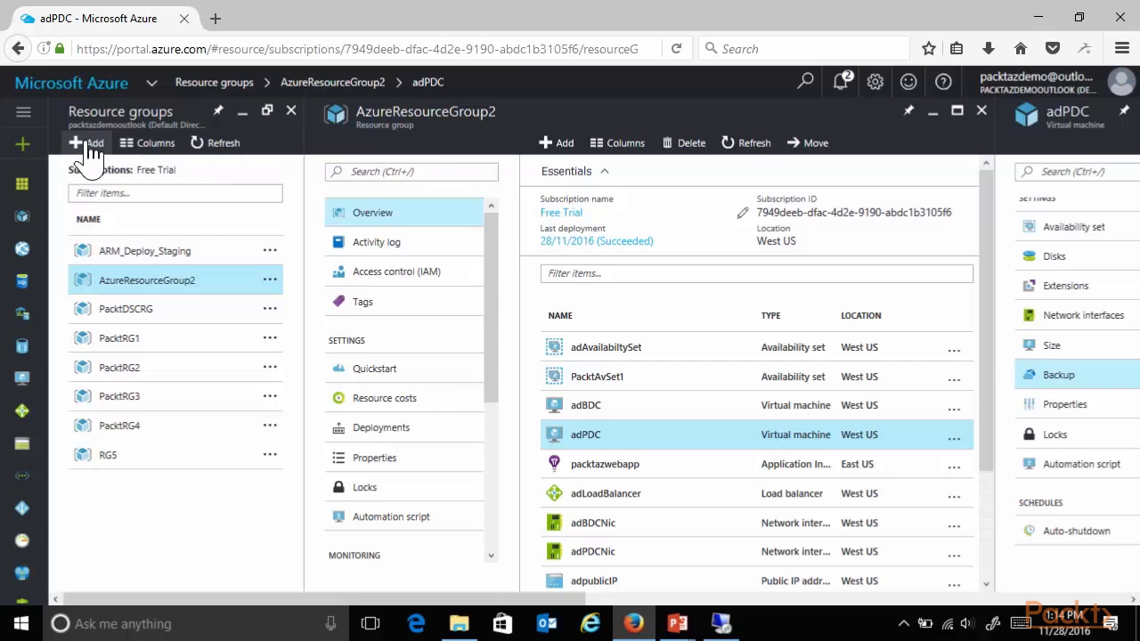
Step: Search the marketplace for recovery from AzureResourceGroup2 and start creating a Backup and Site Recovery (OMS) resource
{"action": "left_click", "coordinate": [561, 147]}
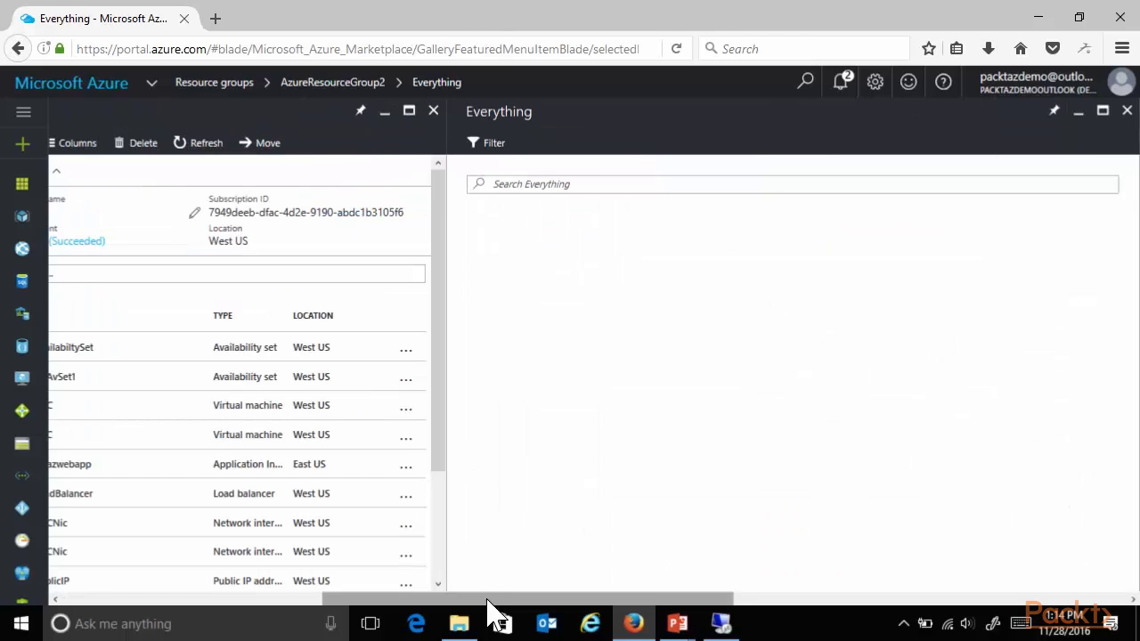
{"action": "type", "text": "recovery"}
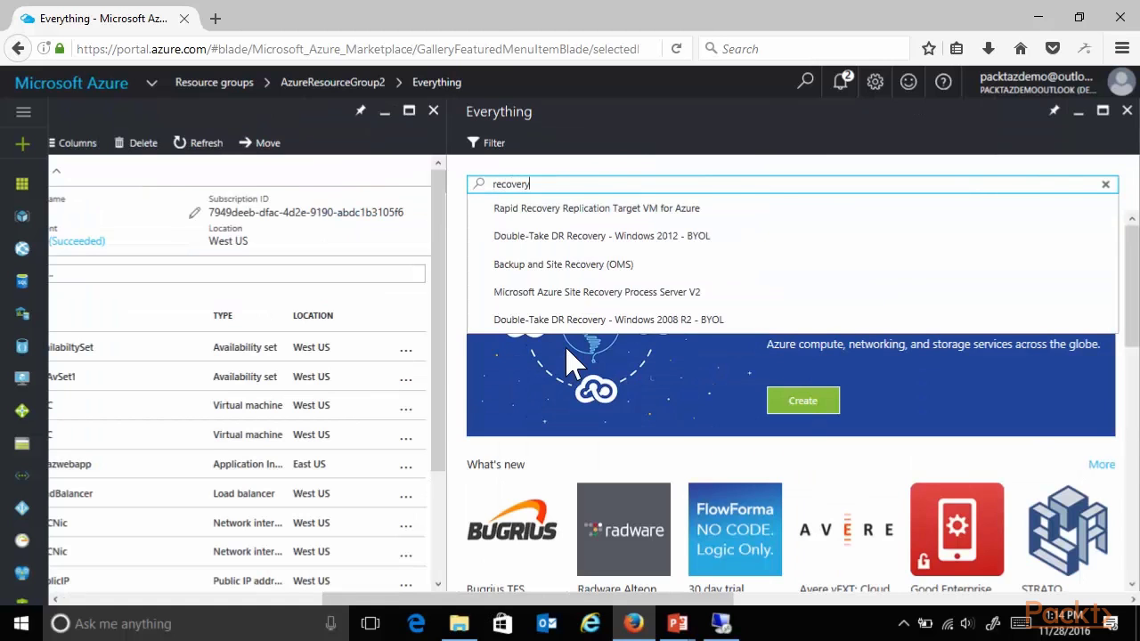
{"action": "key", "text": "Return"}
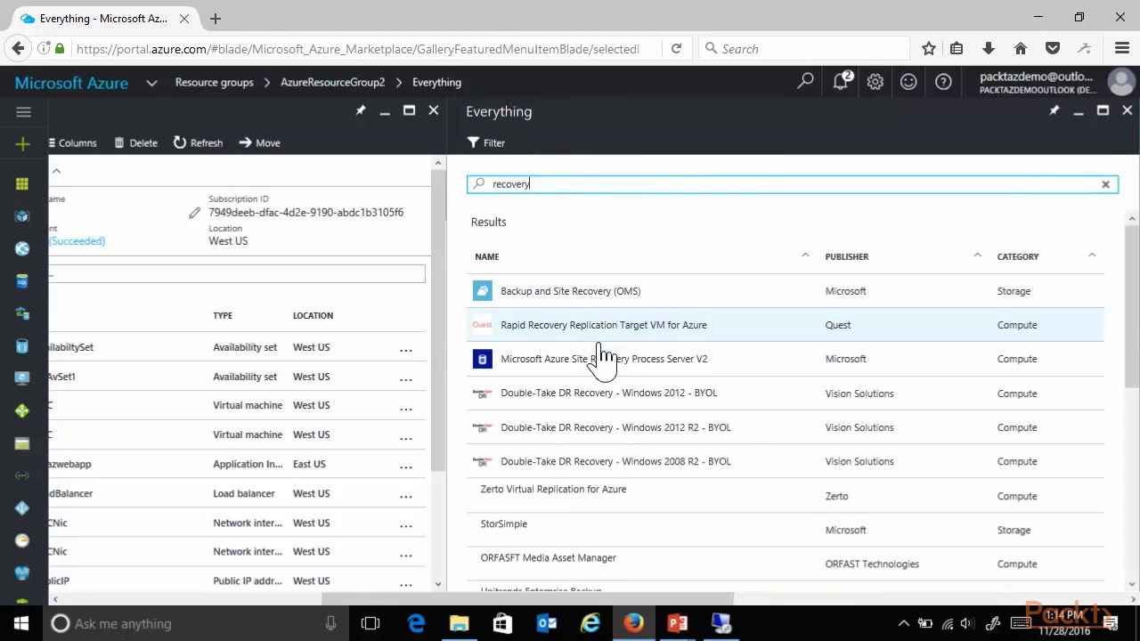
{"action": "left_click", "coordinate": [574, 297]}
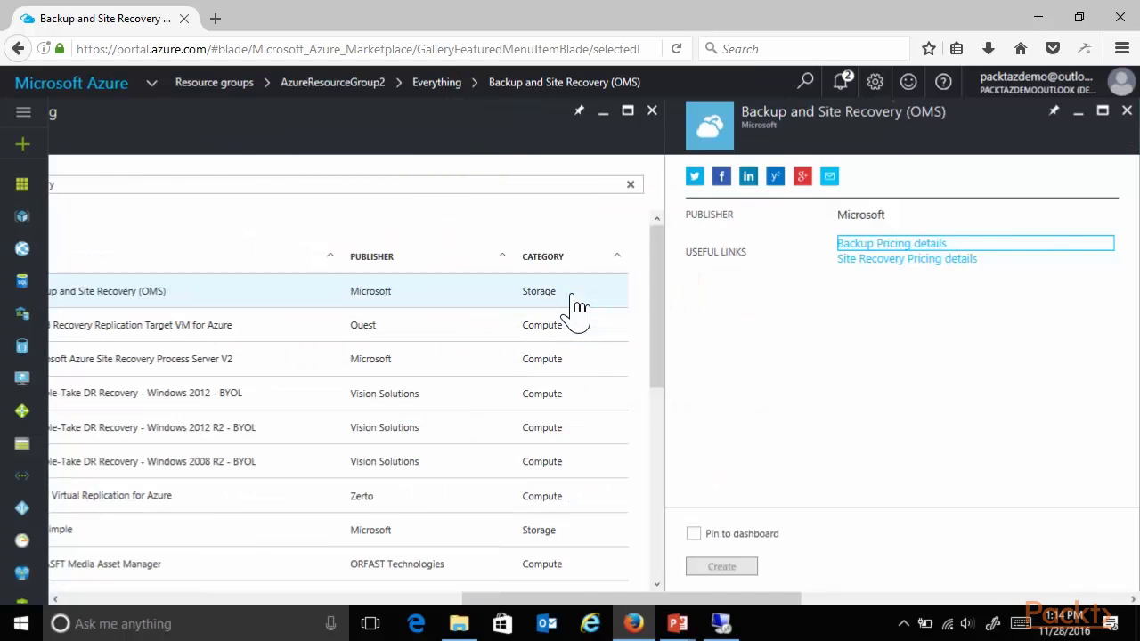
{"action": "left_click", "coordinate": [740, 545]}
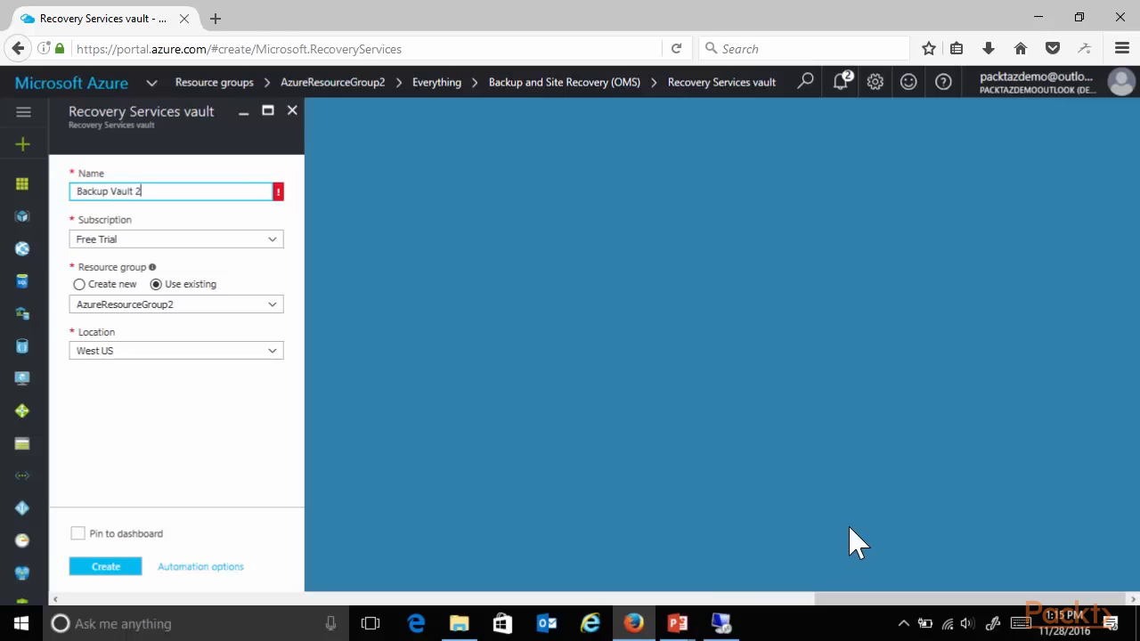
Step: Replace the Recovery Services vault's name with backupvault2
{"action": "key", "text": "BackSpace"}
{"action": "key", "text": "BackSpace"}
{"action": "key", "text": "BackSpace"}
{"action": "key", "text": "BackSpace"}
{"action": "key", "text": "BackSpace"}
{"action": "key", "text": "BackSpace"}
{"action": "key", "text": "BackSpace"}
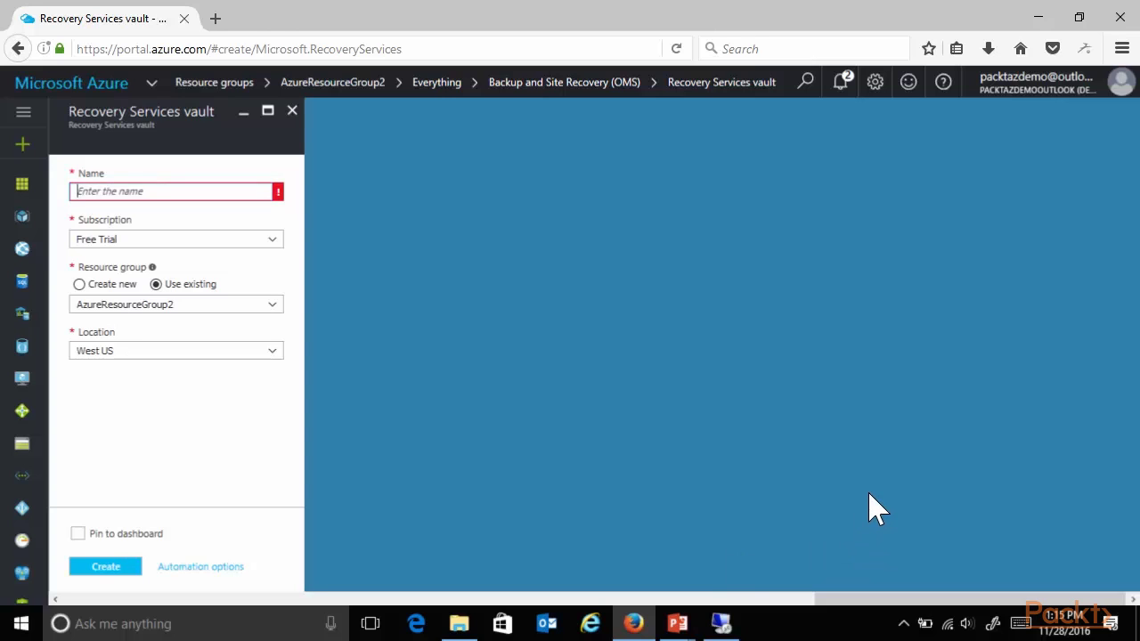
{"action": "type", "text": "backupvault2"}
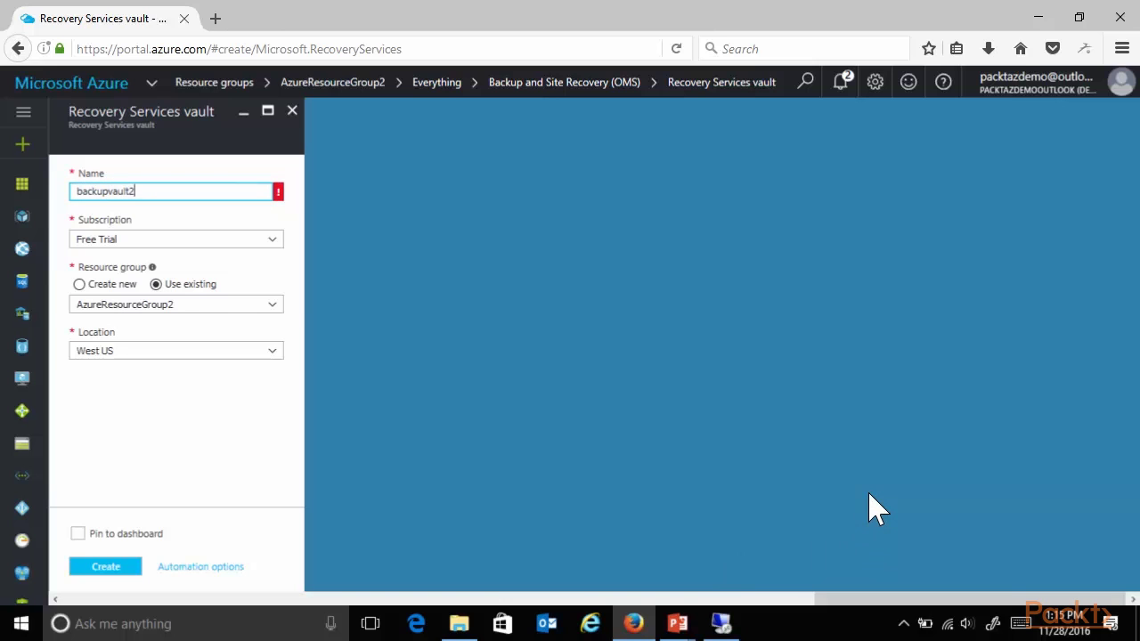
Step: Assign the vault to a new resource group named BackupVault and create it
{"action": "left_click", "coordinate": [235, 307]}
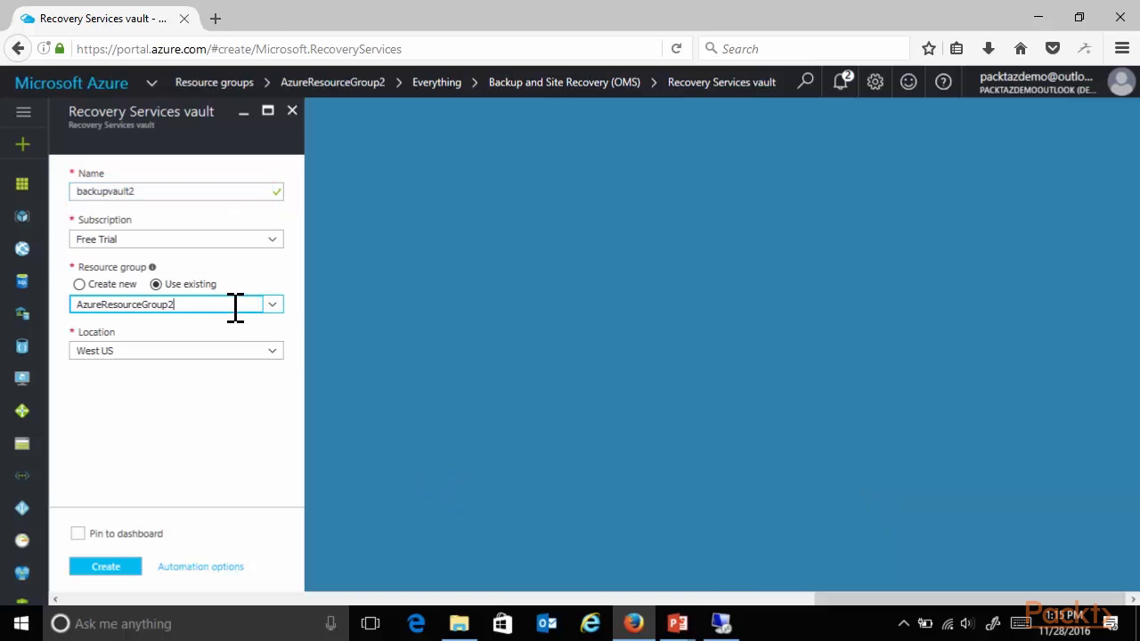
{"action": "left_click", "coordinate": [80, 284]}
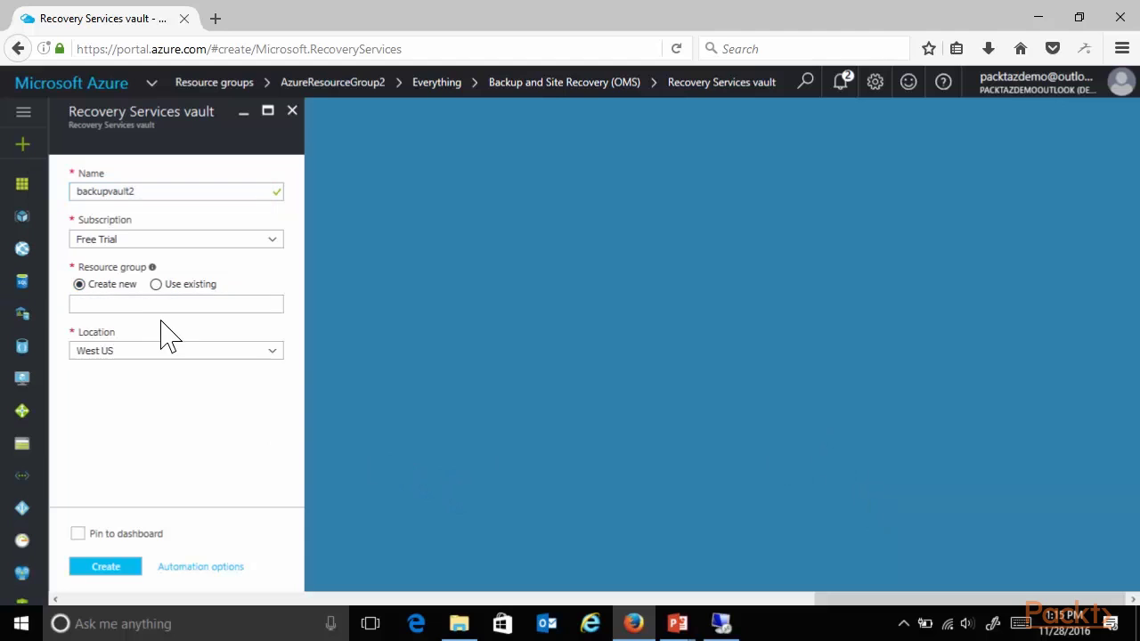
{"action": "left_click", "coordinate": [160, 309]}
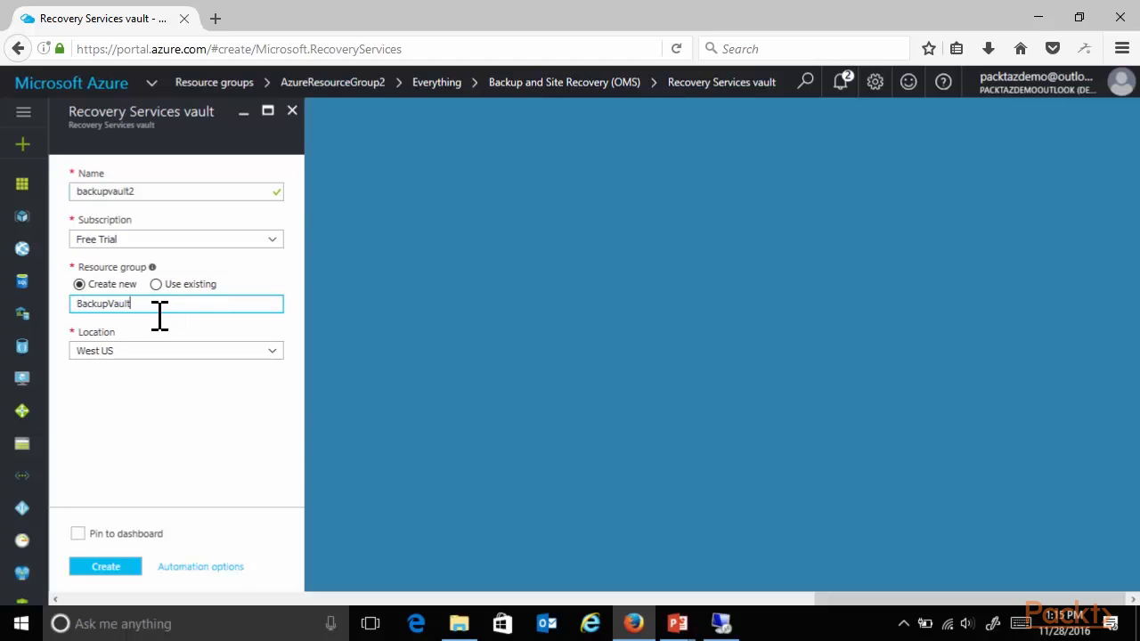
{"action": "left_click", "coordinate": [105, 570]}
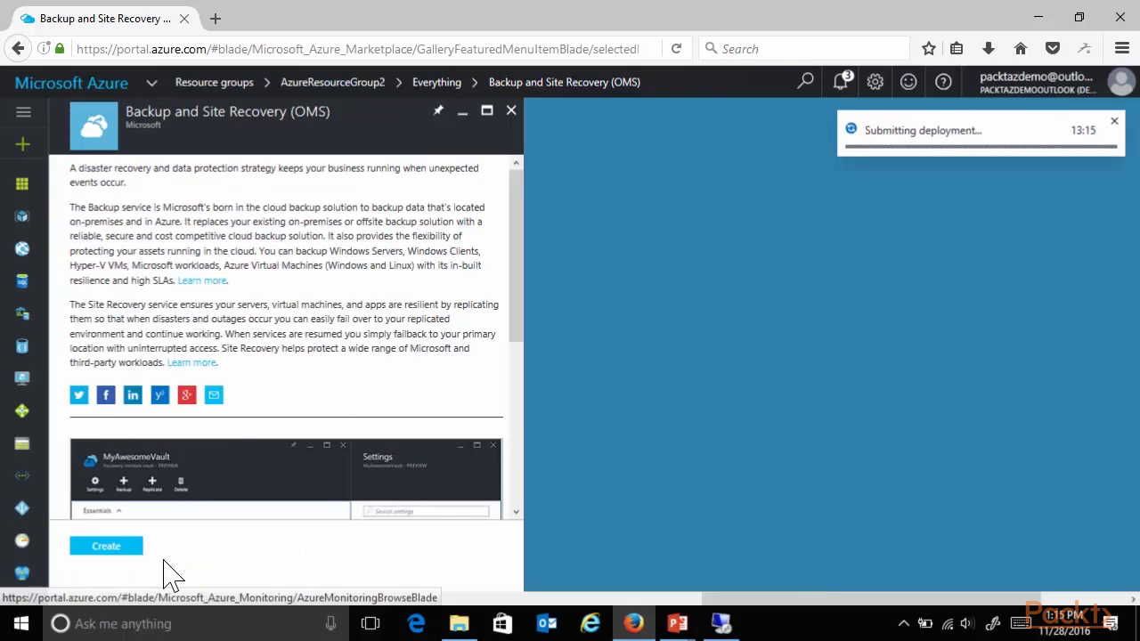
Step: Close the marketplace pages to return to AzureResourceGroup2 and expand the portal's list of services
{"action": "left_click", "coordinate": [510, 112]}
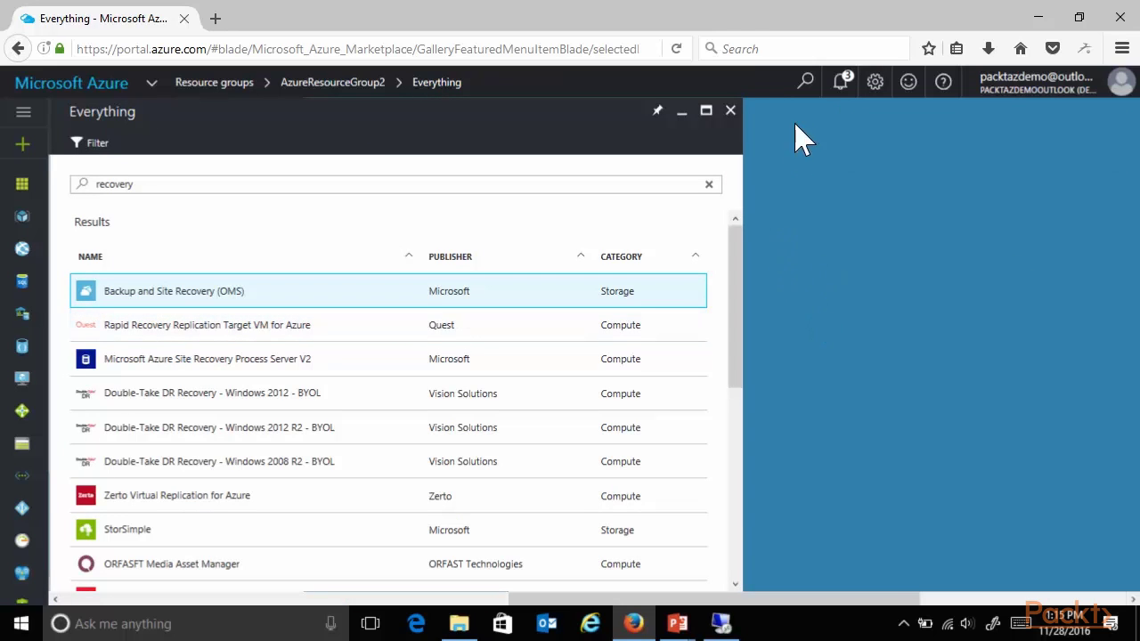
{"action": "left_click", "coordinate": [731, 111]}
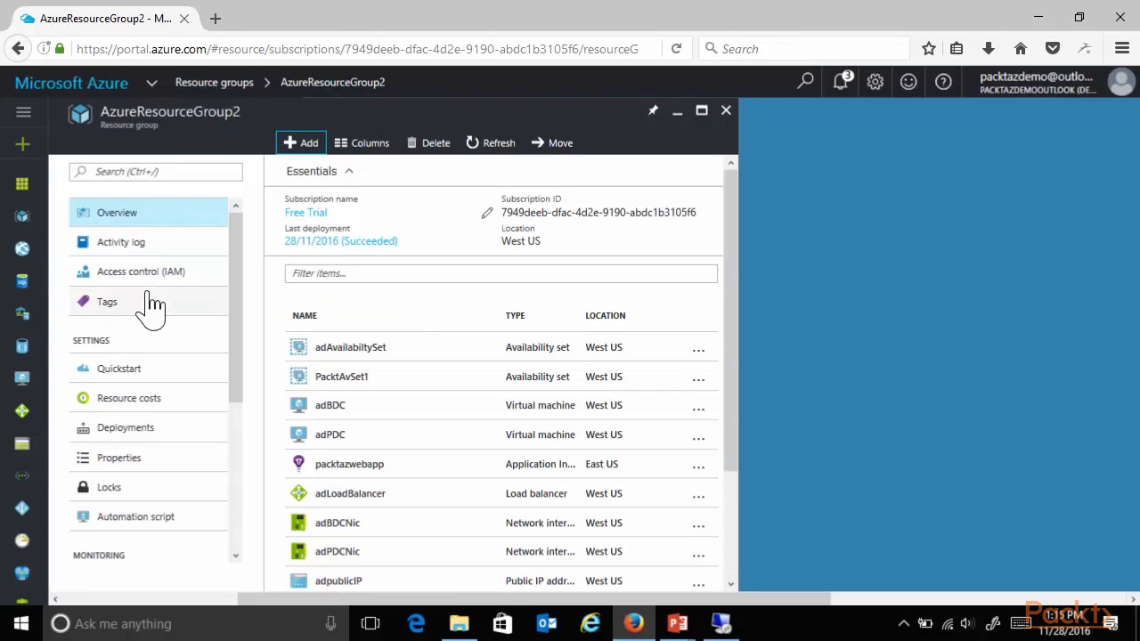
{"action": "left_click", "coordinate": [25, 114]}
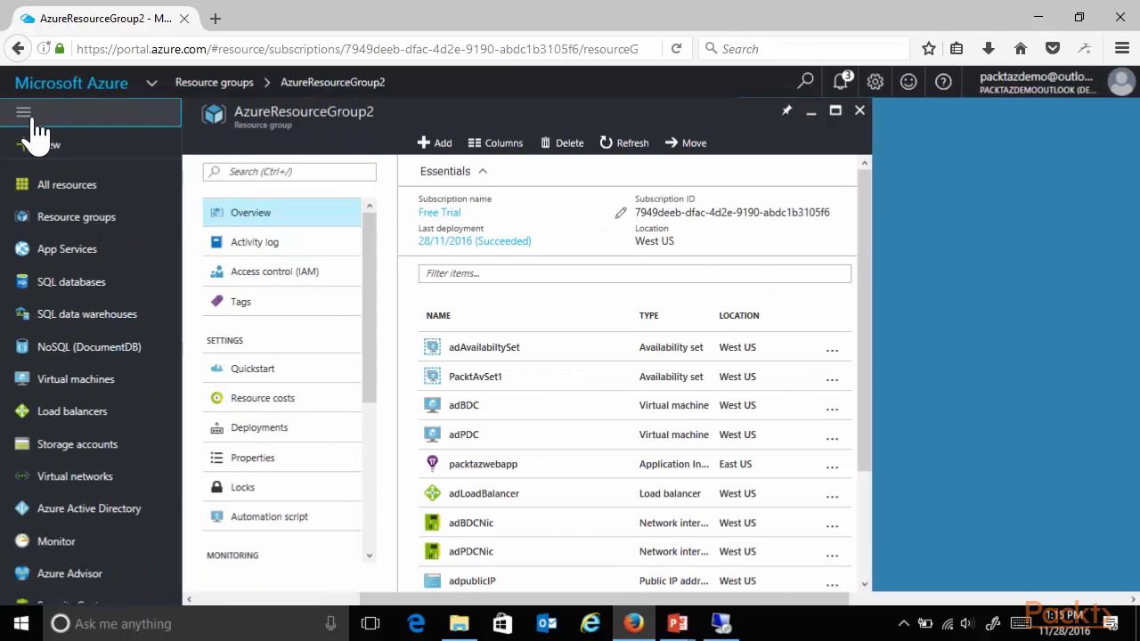
Step: Open the backup setup of the backupvault2 vault in the BackupVault resource group
{"action": "left_click", "coordinate": [90, 225]}
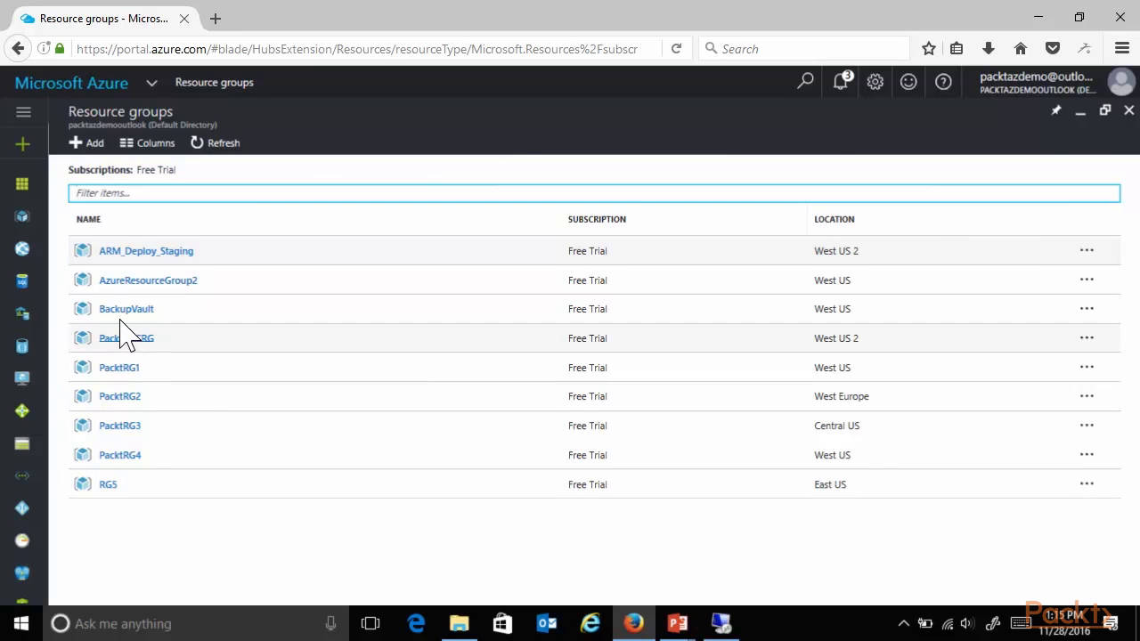
{"action": "left_click", "coordinate": [129, 311]}
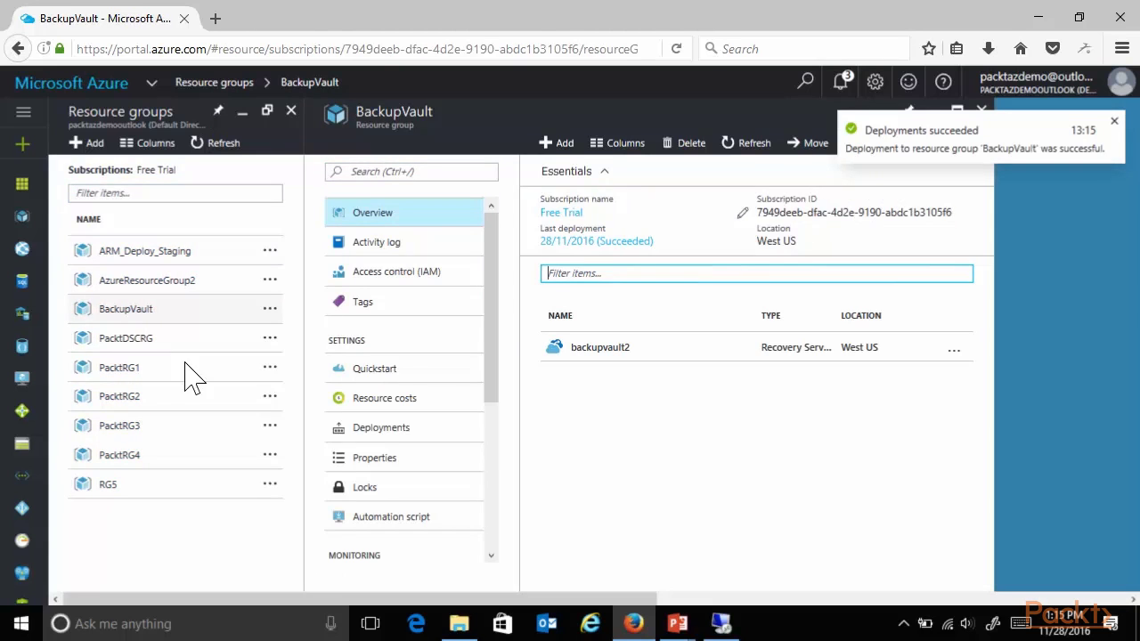
{"action": "left_click", "coordinate": [604, 356]}
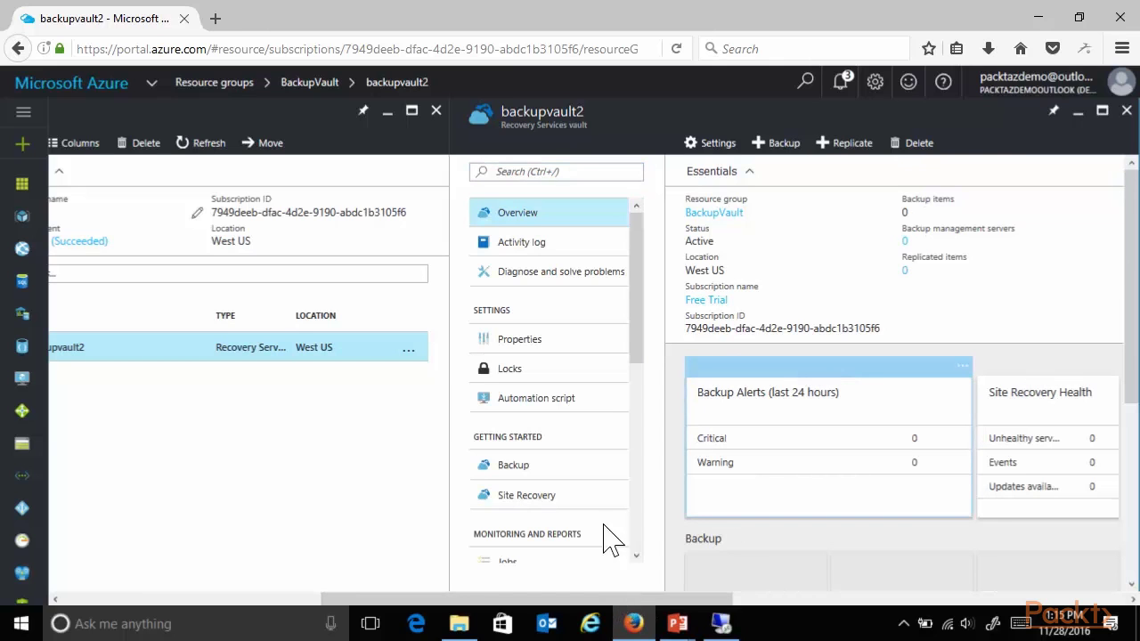
{"action": "left_click", "coordinate": [554, 472]}
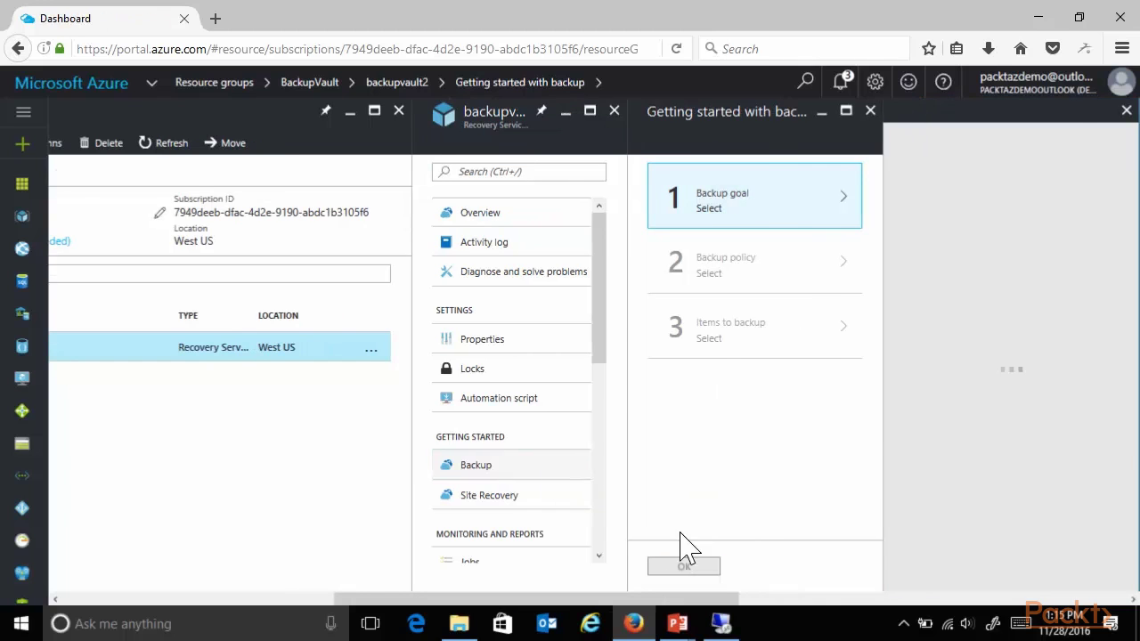
Step: Set the backup goal to an Azure virtual machine and accept DefaultPolicy as the backup policy
{"action": "left_click_drag", "start_coordinate": [623, 598], "coordinate": [719, 598]}
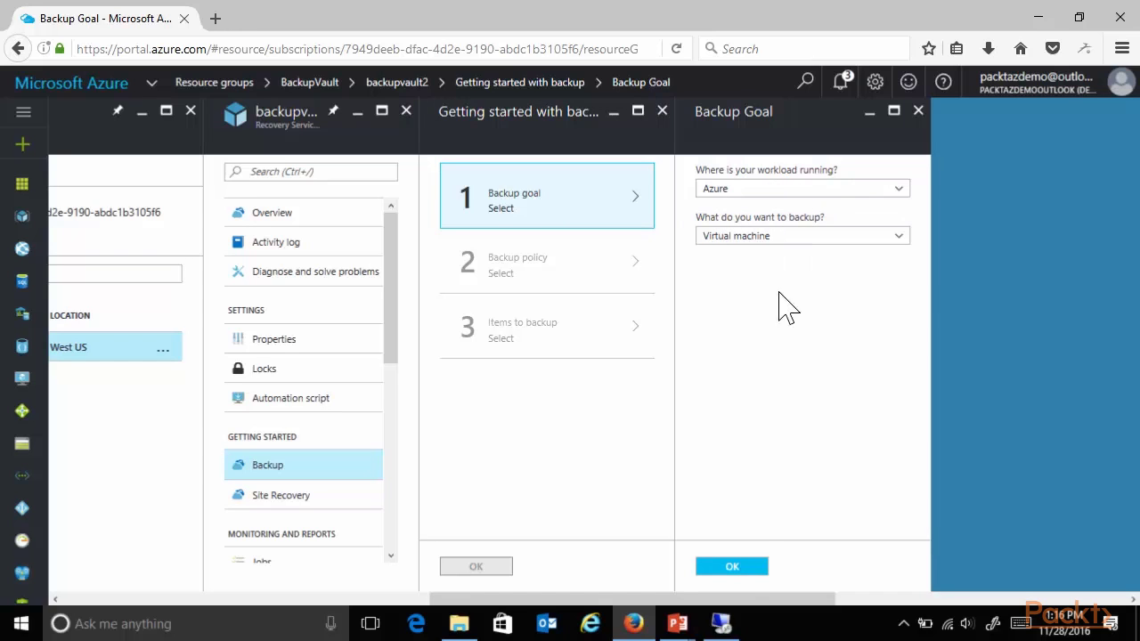
{"action": "left_click", "coordinate": [737, 567]}
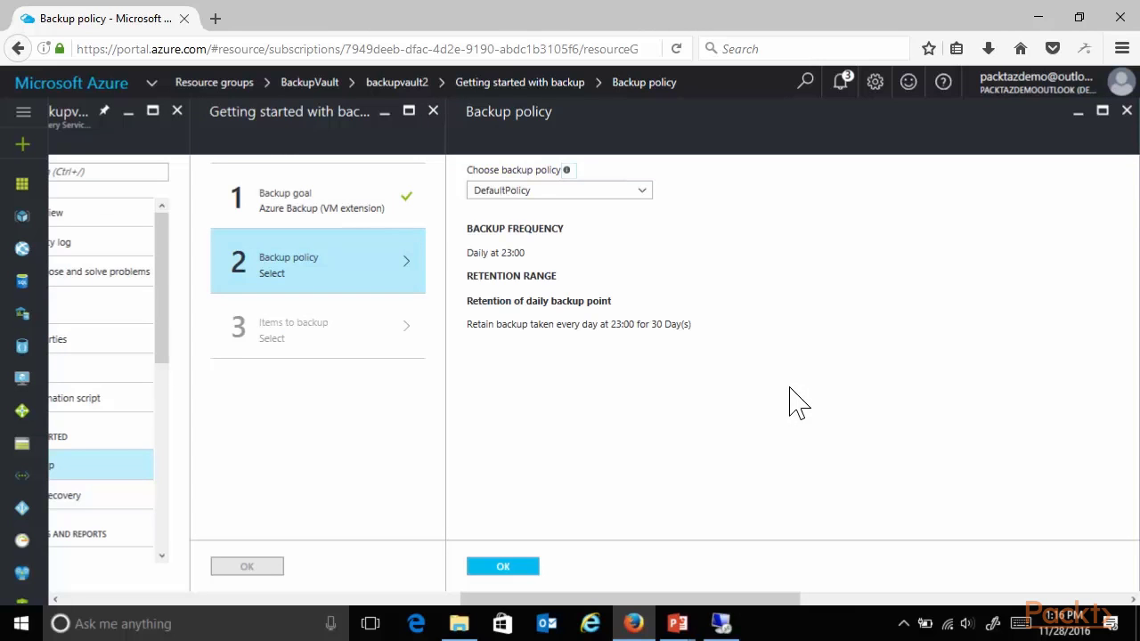
{"action": "left_click", "coordinate": [648, 207]}
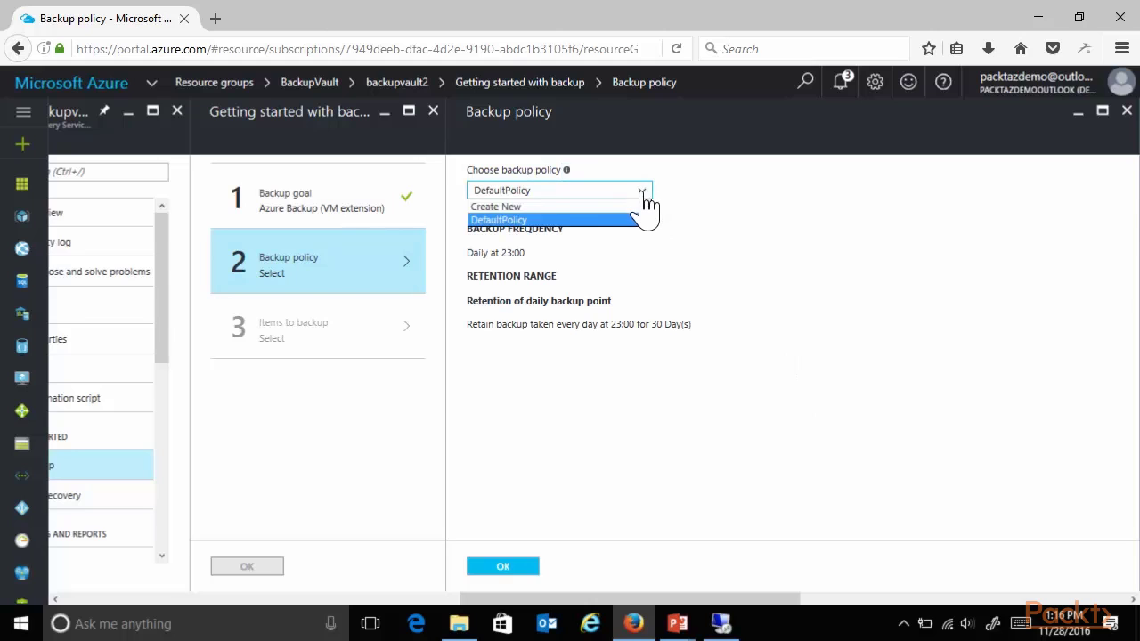
{"action": "left_click", "coordinate": [552, 237]}
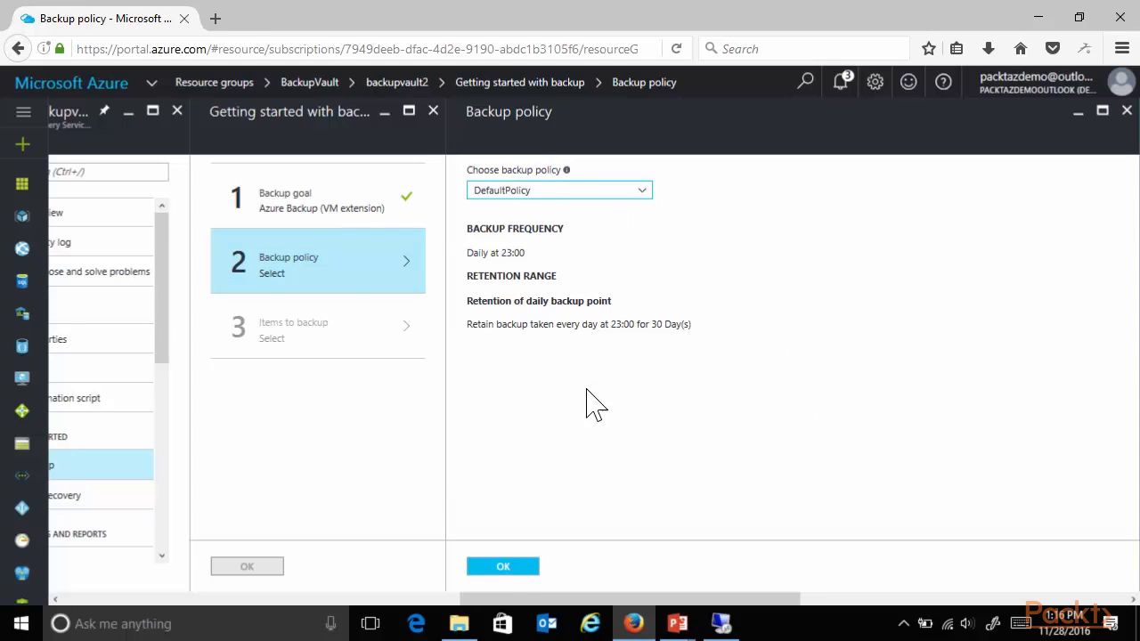
{"action": "left_click", "coordinate": [499, 570]}
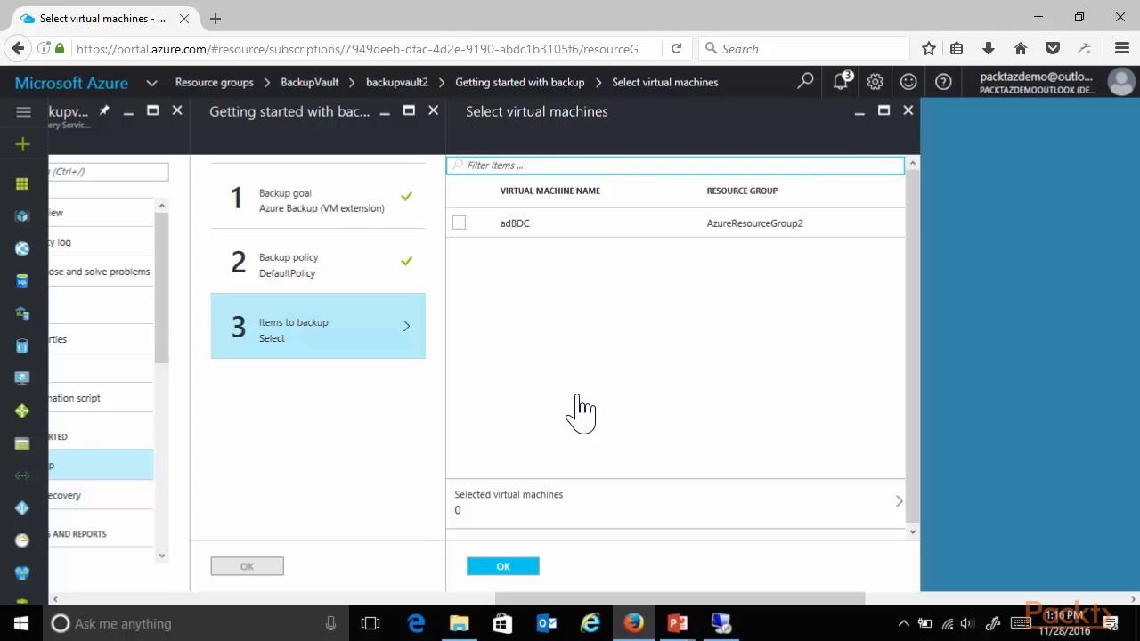
Step: Select the adBDC virtual machine as the item to back up and enable its backup in backupvault2
{"action": "left_click", "coordinate": [458, 222]}
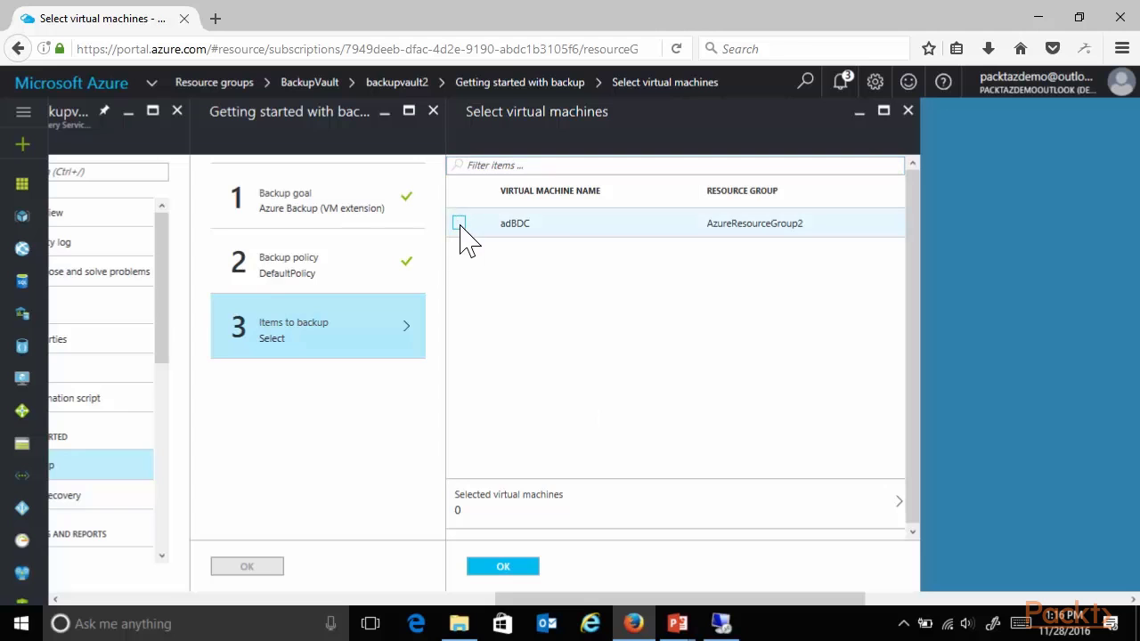
{"action": "left_click", "coordinate": [504, 567]}
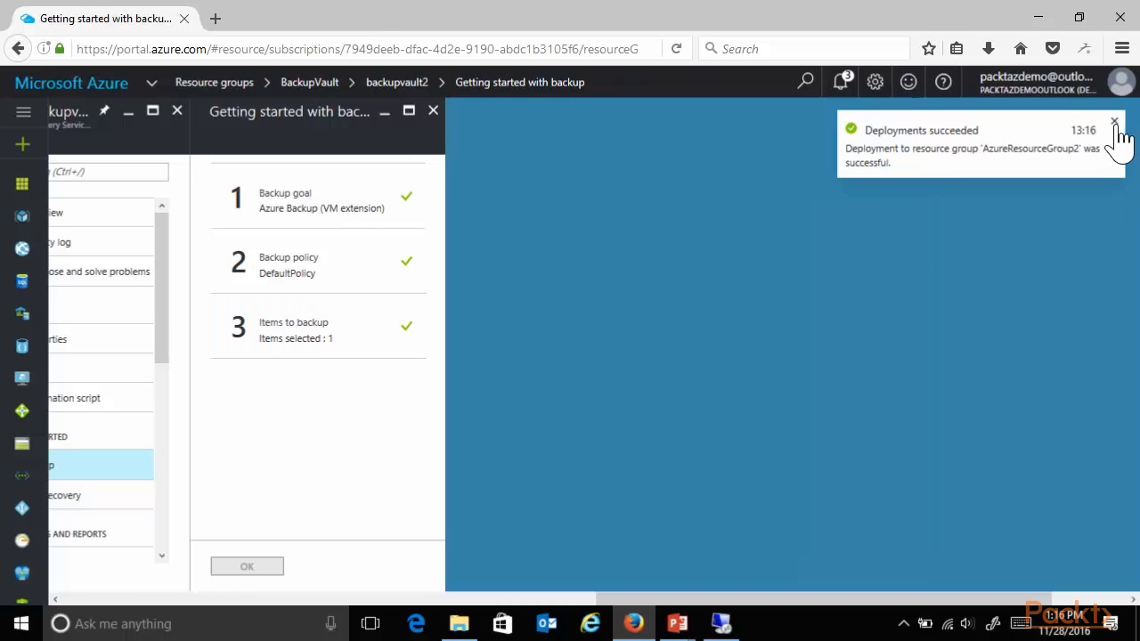
{"action": "left_click", "coordinate": [1114, 120]}
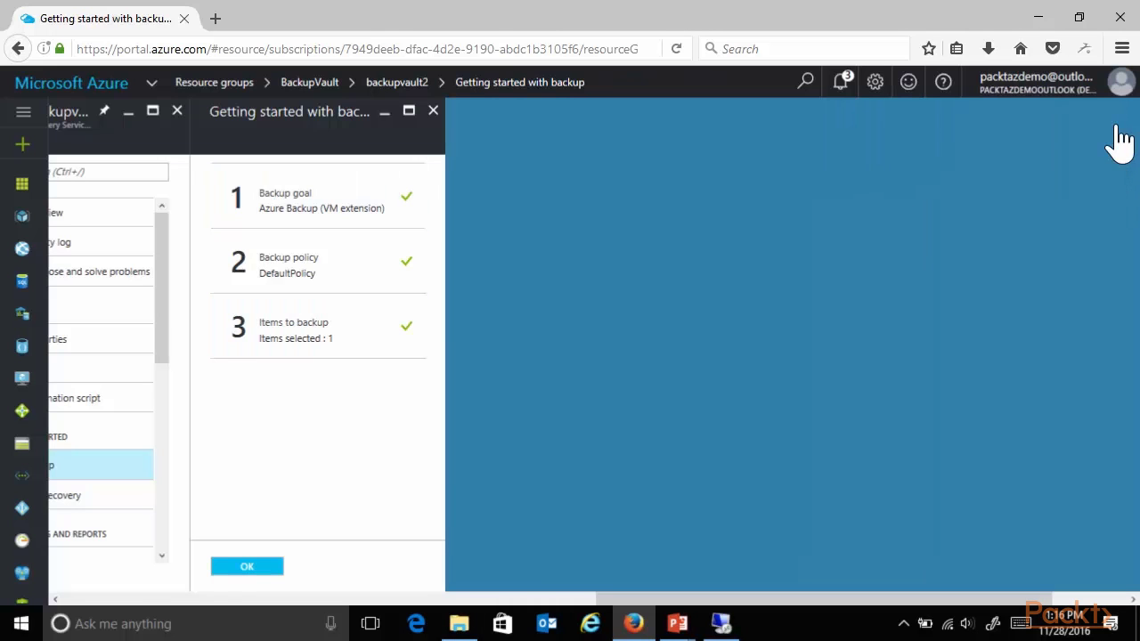
{"action": "left_click", "coordinate": [233, 568]}
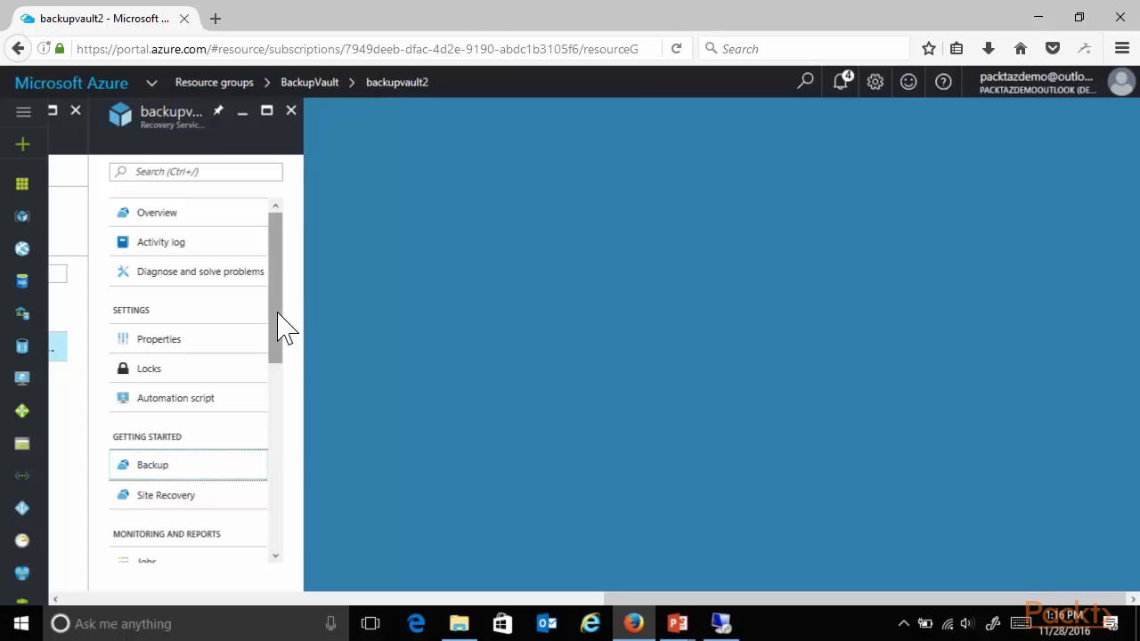
Step: Open the adBDC virtual machine in AzureResourceGroup2 and check its backup settings
{"action": "scroll", "coordinate": [275, 356], "scroll_direction": "down", "scroll_amount": 3}
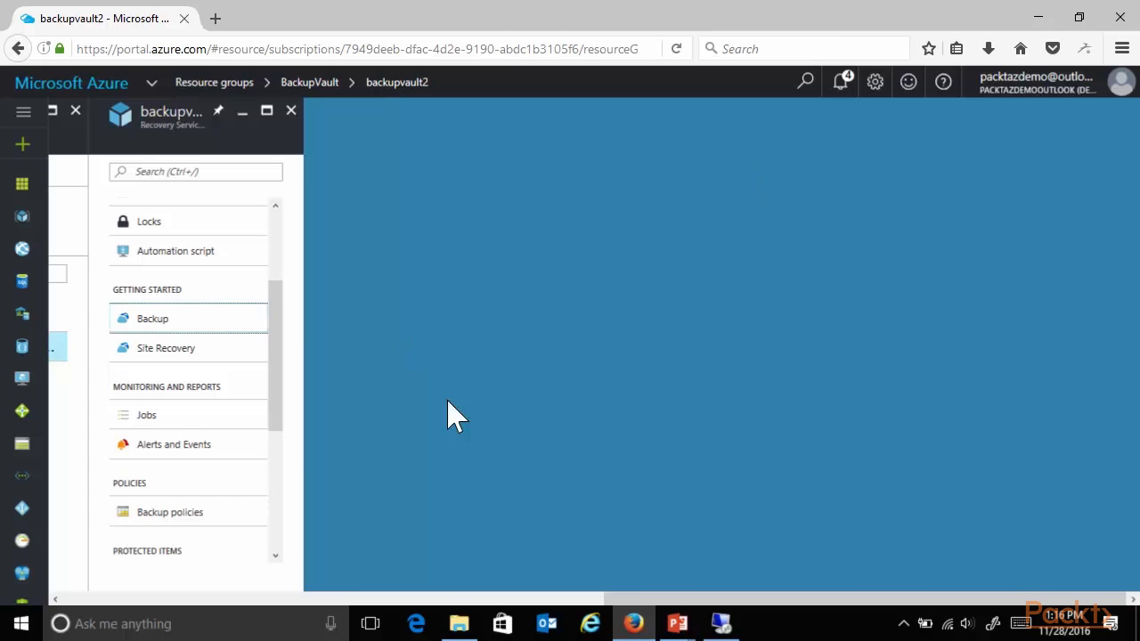
{"action": "left_click_drag", "start_coordinate": [760, 599], "coordinate": [222, 537]}
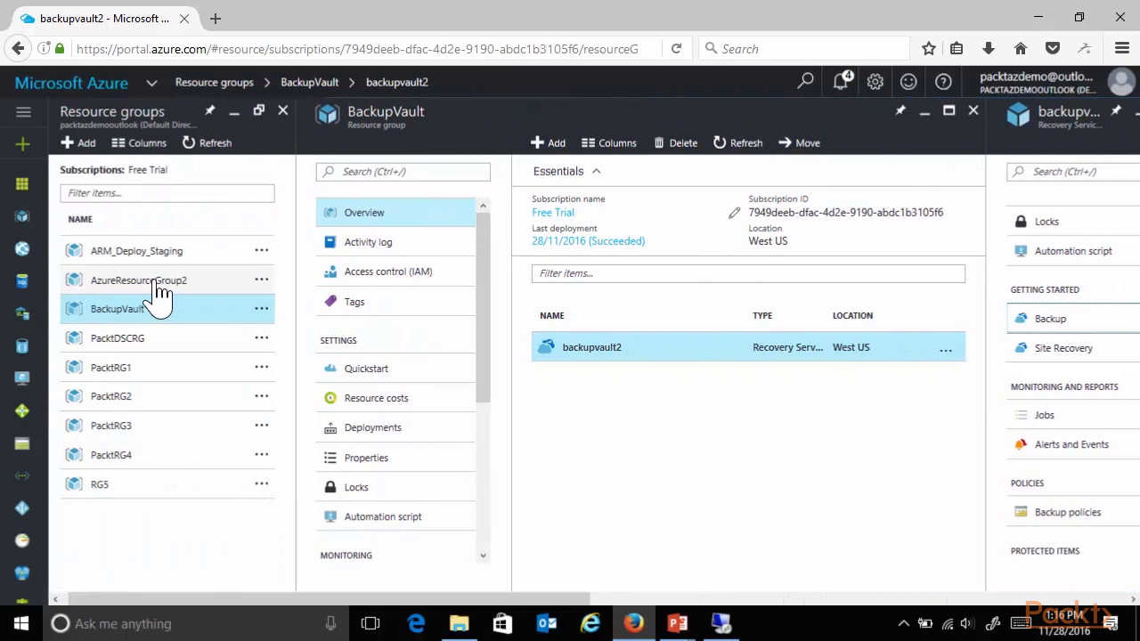
{"action": "left_click", "coordinate": [155, 287]}
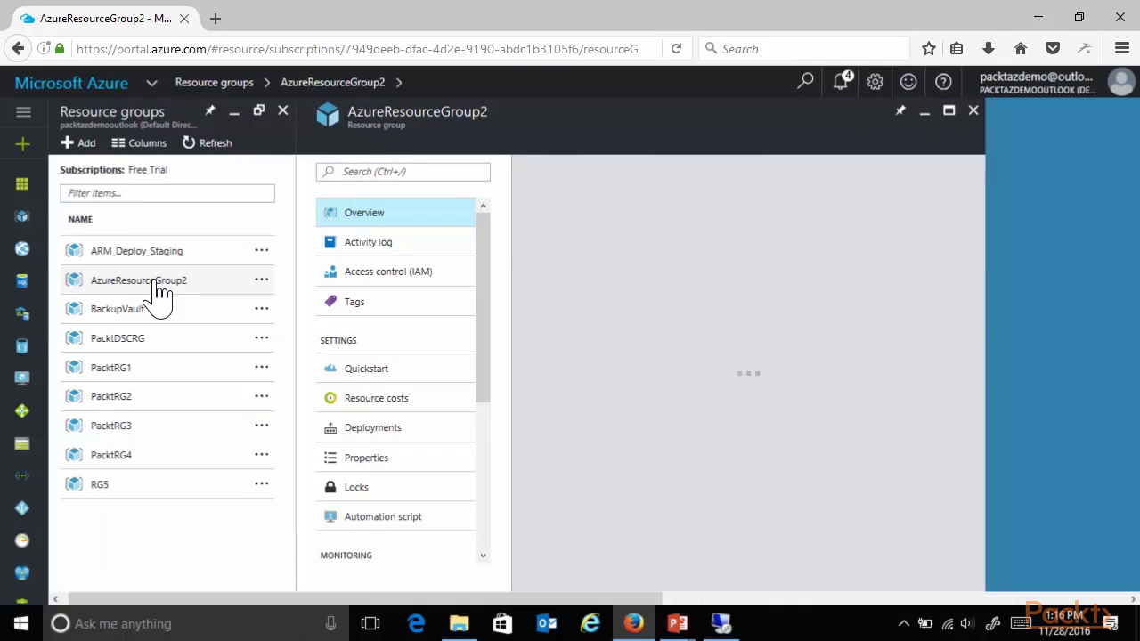
{"action": "left_click", "coordinate": [581, 410]}
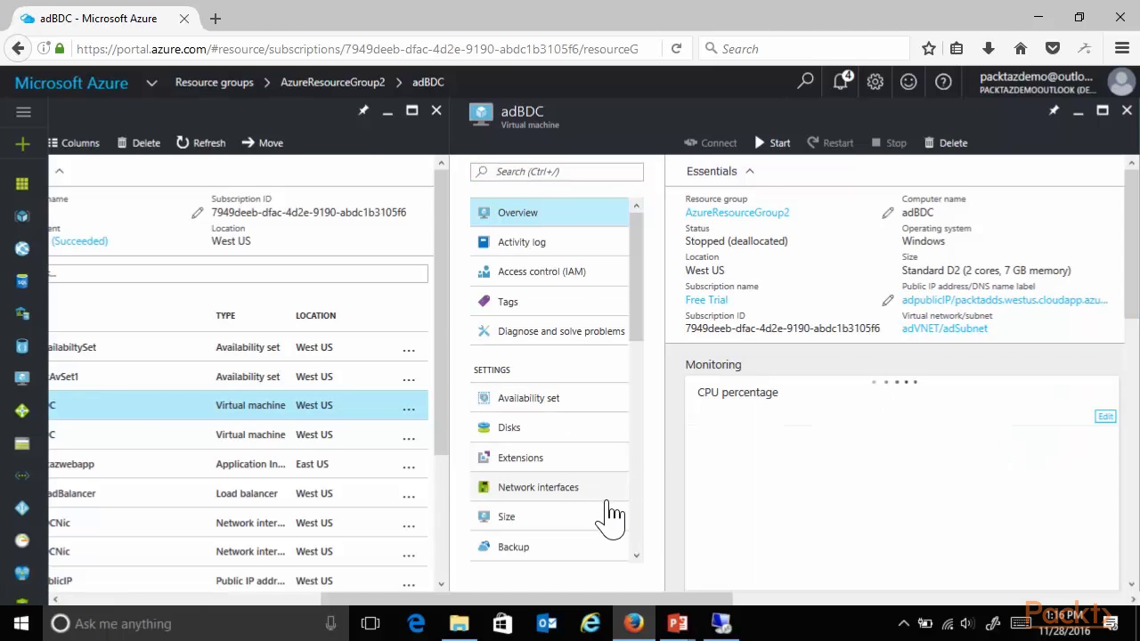
{"action": "scroll", "coordinate": [541, 499], "scroll_direction": "down", "scroll_amount": 2}
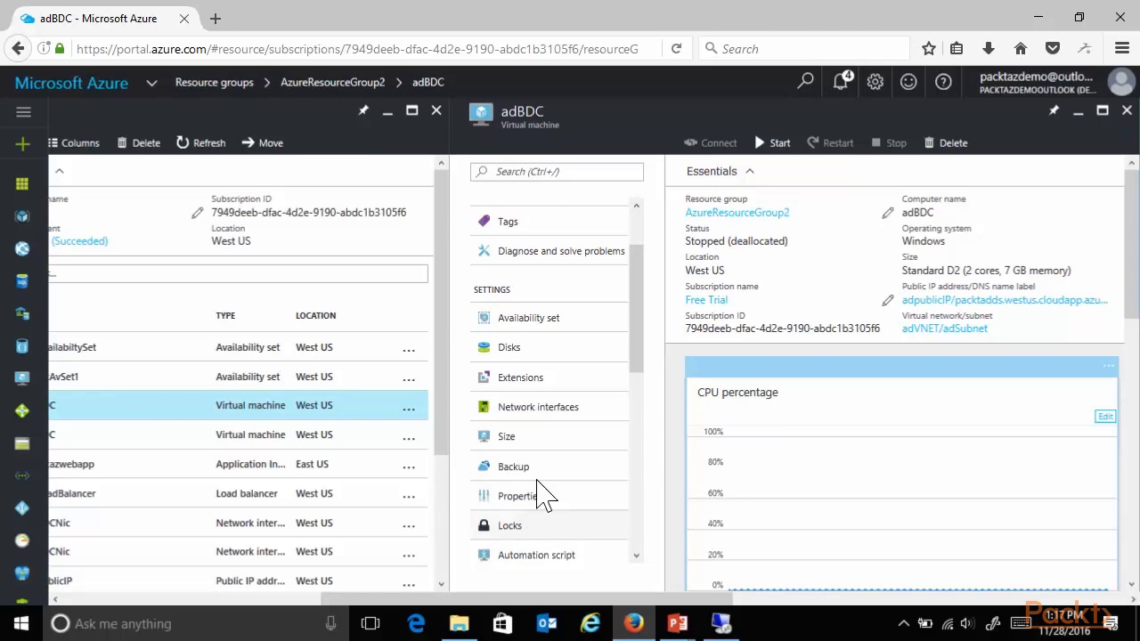
{"action": "left_click", "coordinate": [540, 474]}
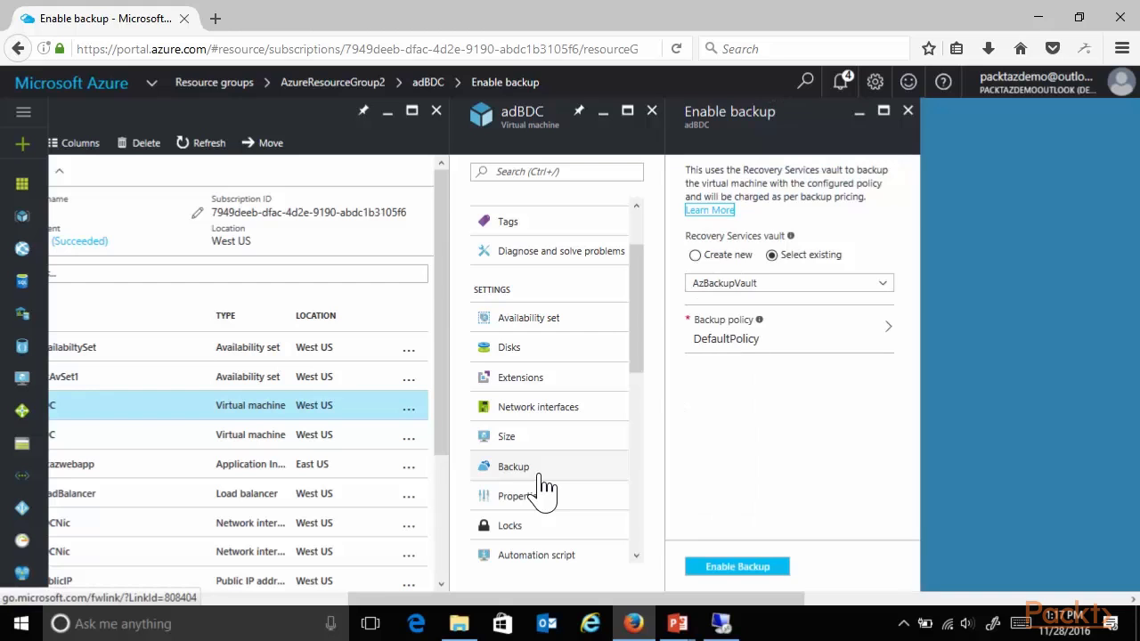
{"action": "left_click", "coordinate": [806, 352]}
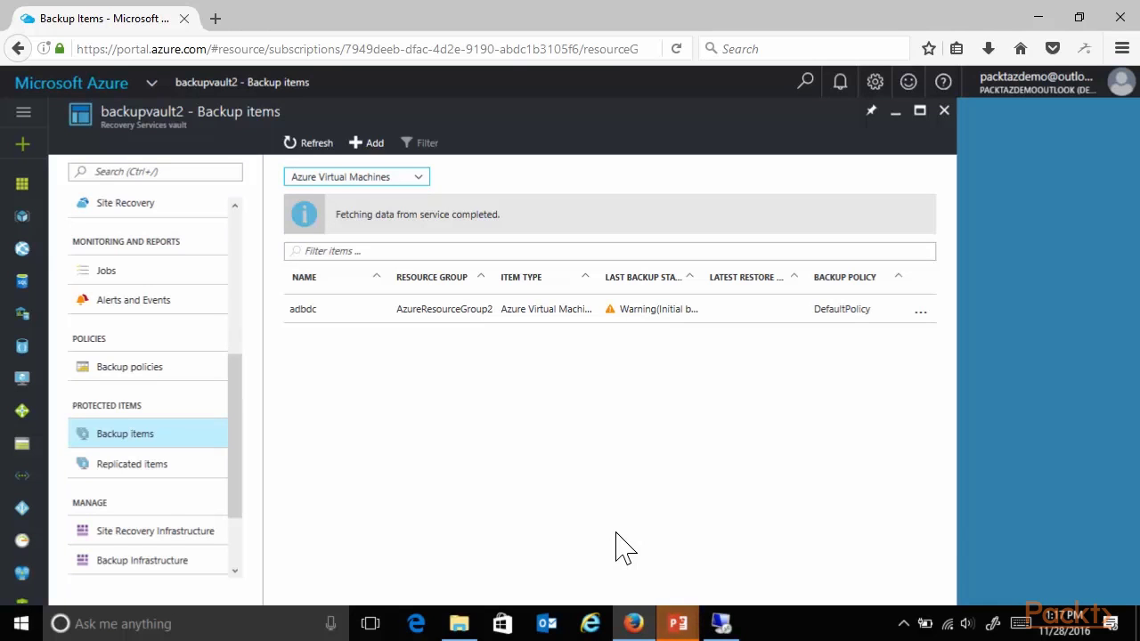
Step: Start an immediate backup of adbdc from the vault's backup items, retained until 2016-12-28
{"action": "left_click", "coordinate": [345, 309]}
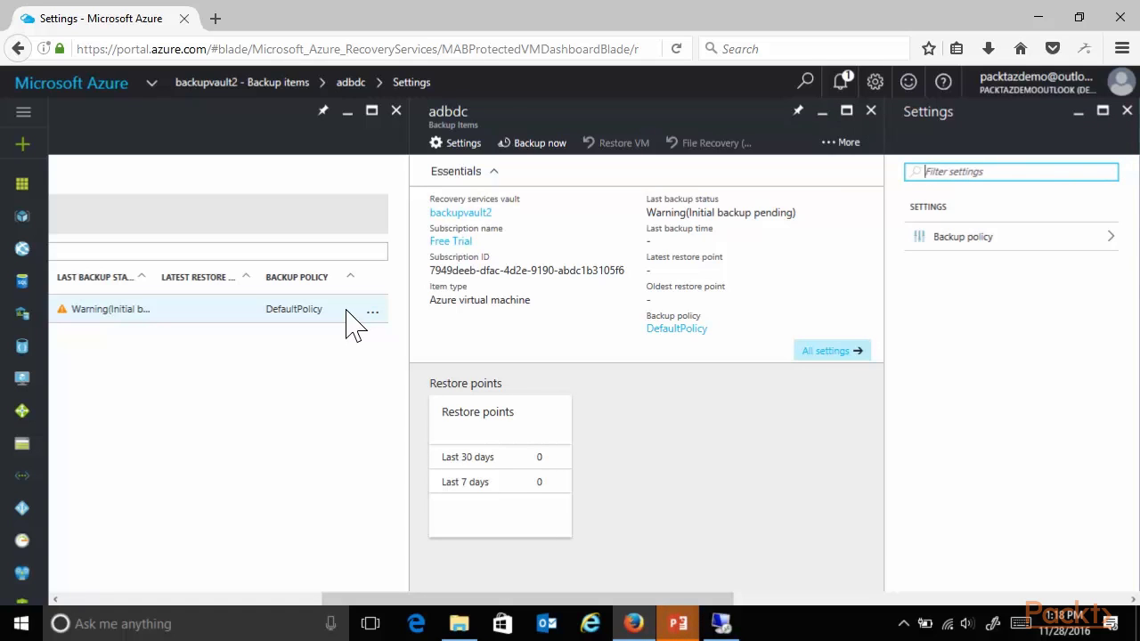
{"action": "left_click", "coordinate": [560, 151]}
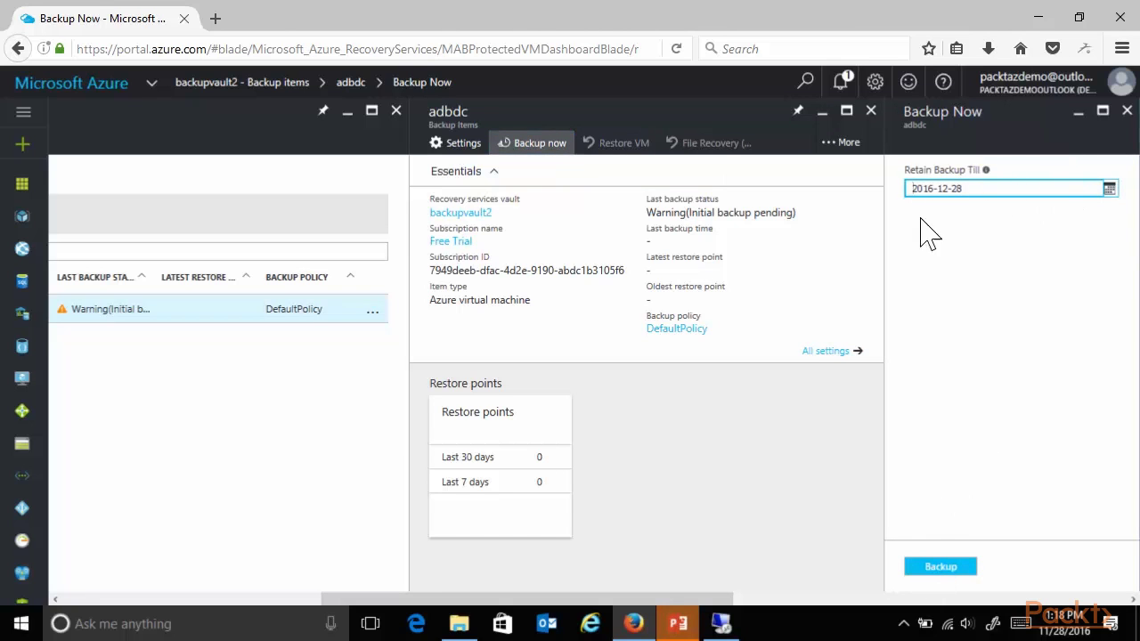
{"action": "left_click", "coordinate": [941, 567]}
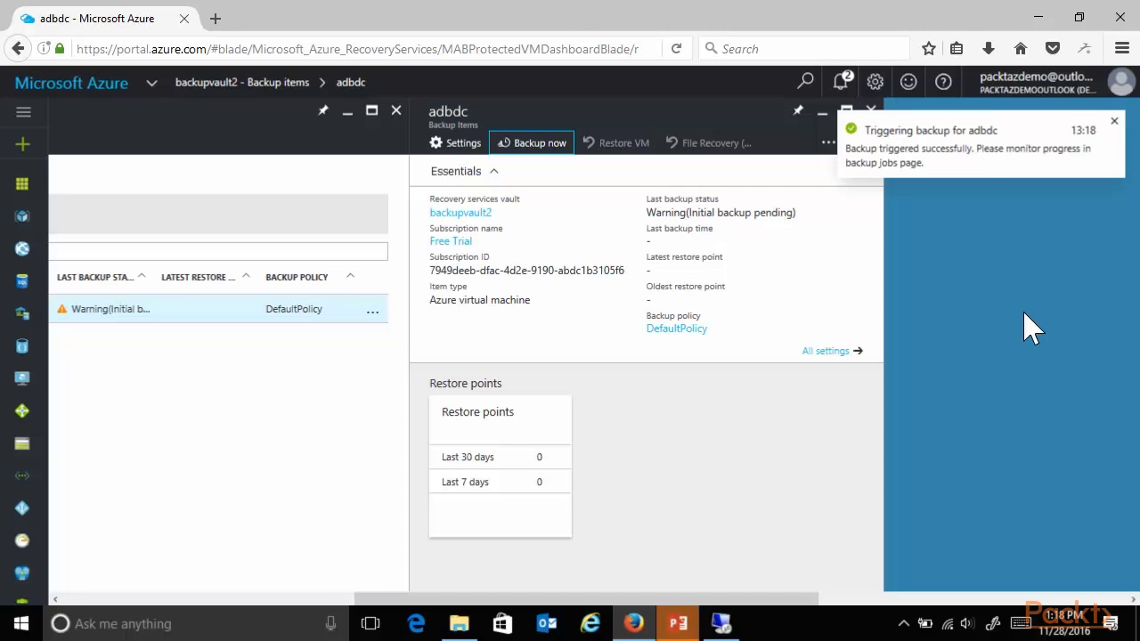
{"action": "left_click", "coordinate": [1115, 122]}
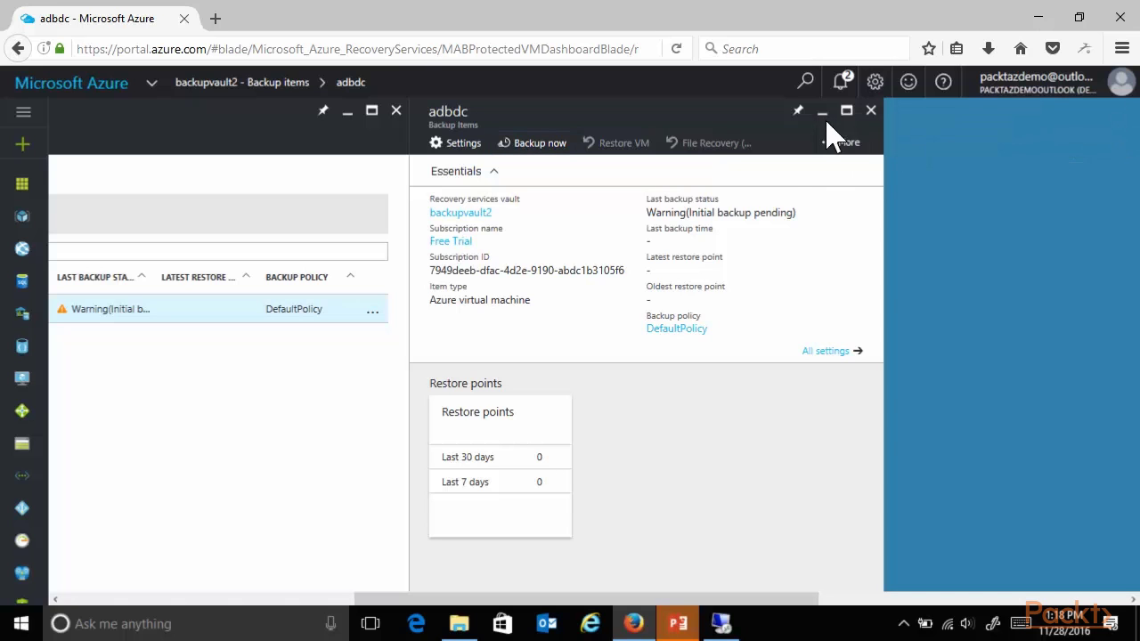
Step: Open the backup jobs from the backup notification and examine the sub-tasks of the adbdc Backup job
{"action": "left_click", "coordinate": [842, 85]}
{"action": "left_click", "coordinate": [730, 139]}
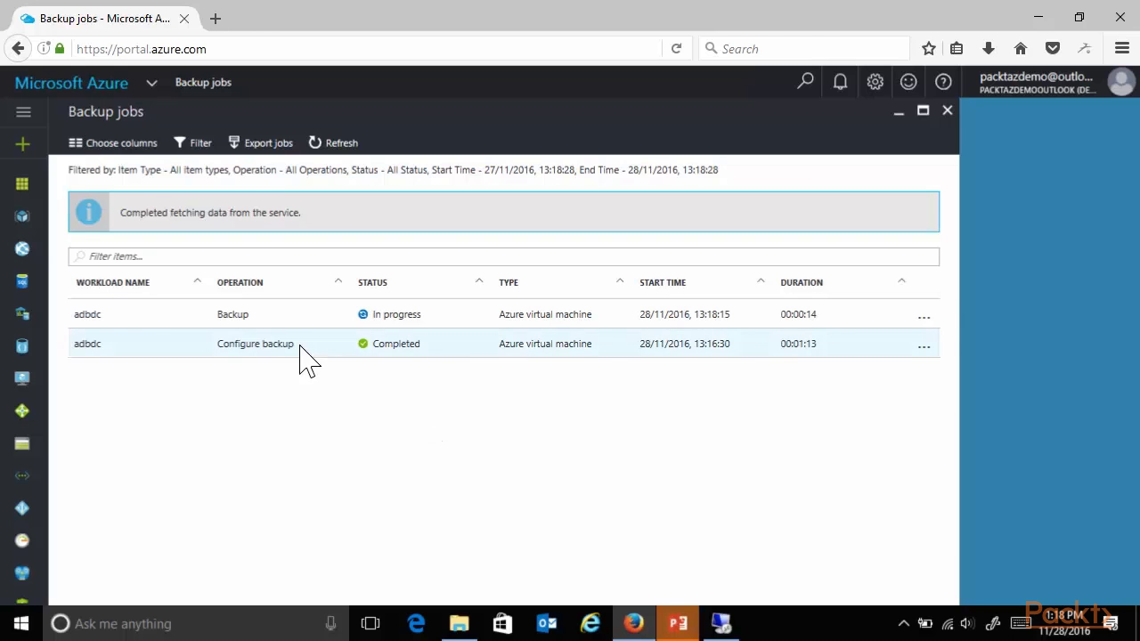
{"action": "left_click", "coordinate": [276, 316]}
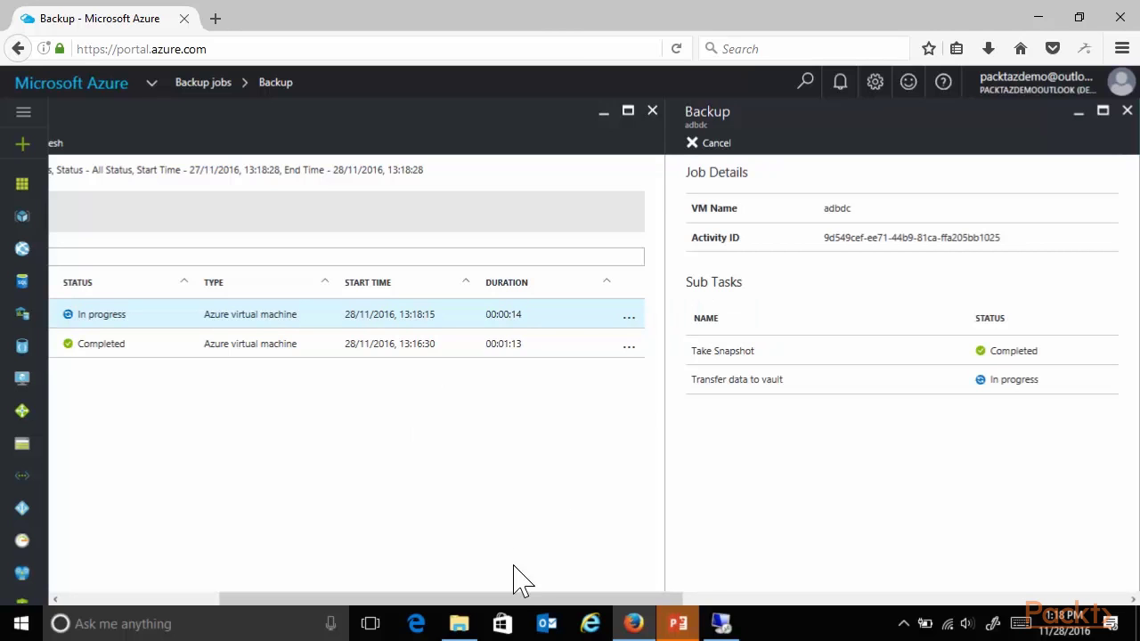
{"action": "left_click_drag", "start_coordinate": [517, 605], "coordinate": [676, 606]}
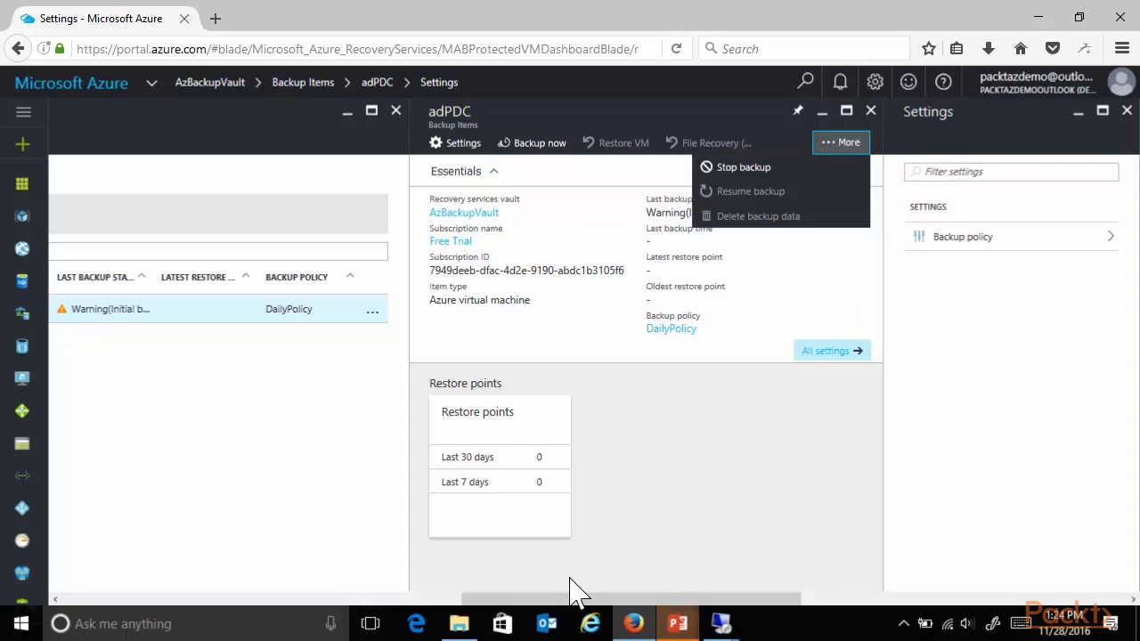
Step: Stop the backup of adPDC in AzBackupVault with the Retain Backup Data option
{"action": "left_click_drag", "start_coordinate": [570, 595], "coordinate": [247, 611]}
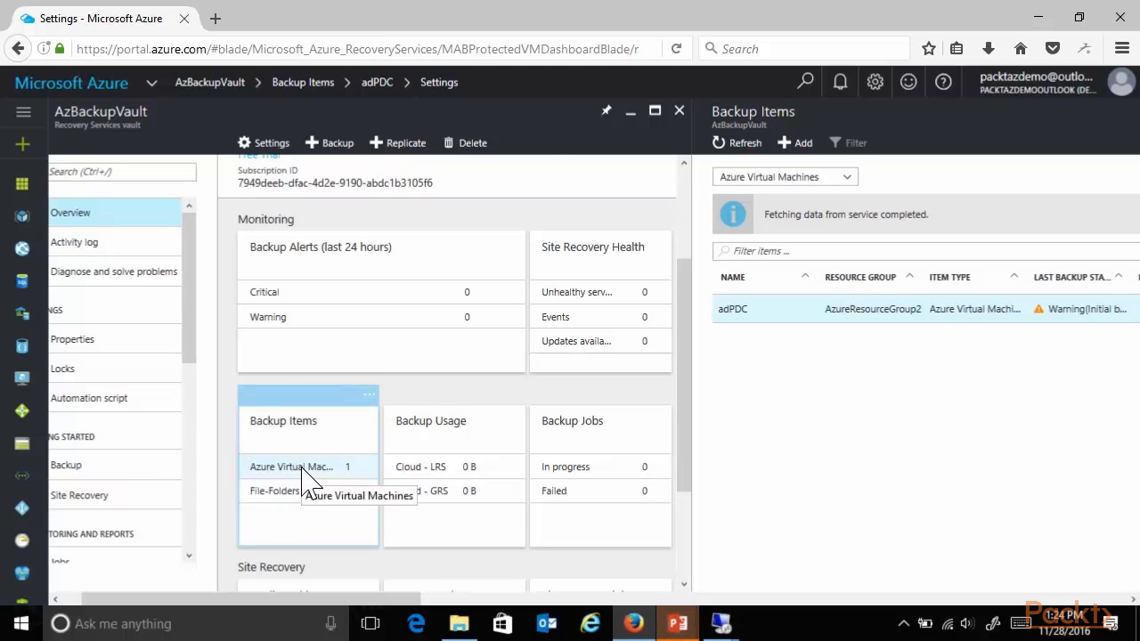
{"action": "left_click_drag", "start_coordinate": [335, 611], "coordinate": [573, 618]}
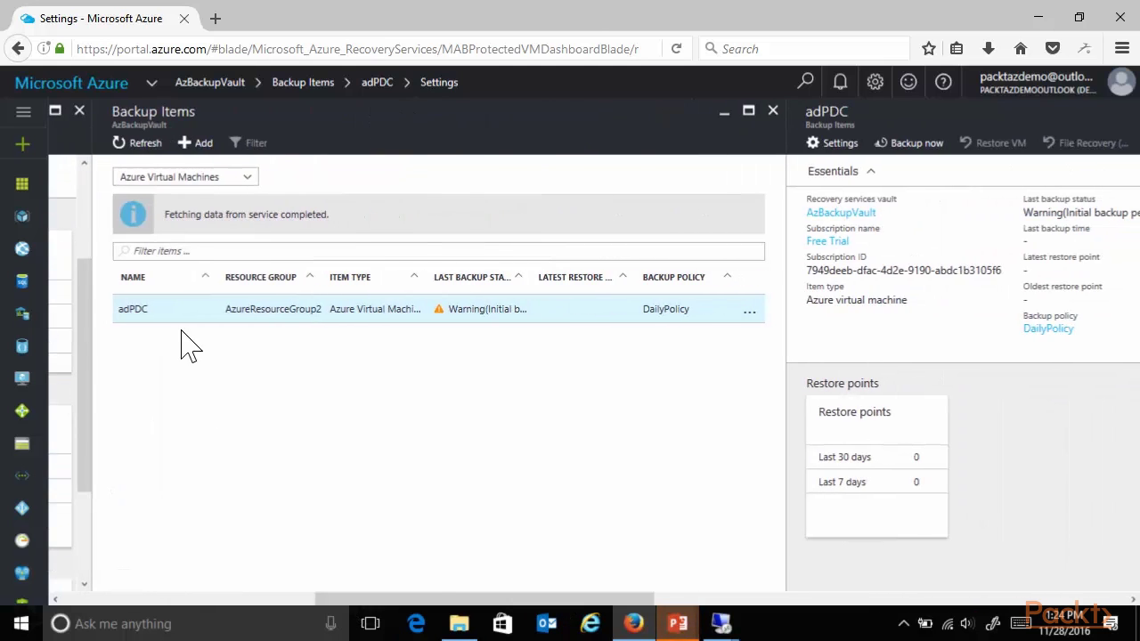
{"action": "left_click_drag", "start_coordinate": [436, 609], "coordinate": [582, 599]}
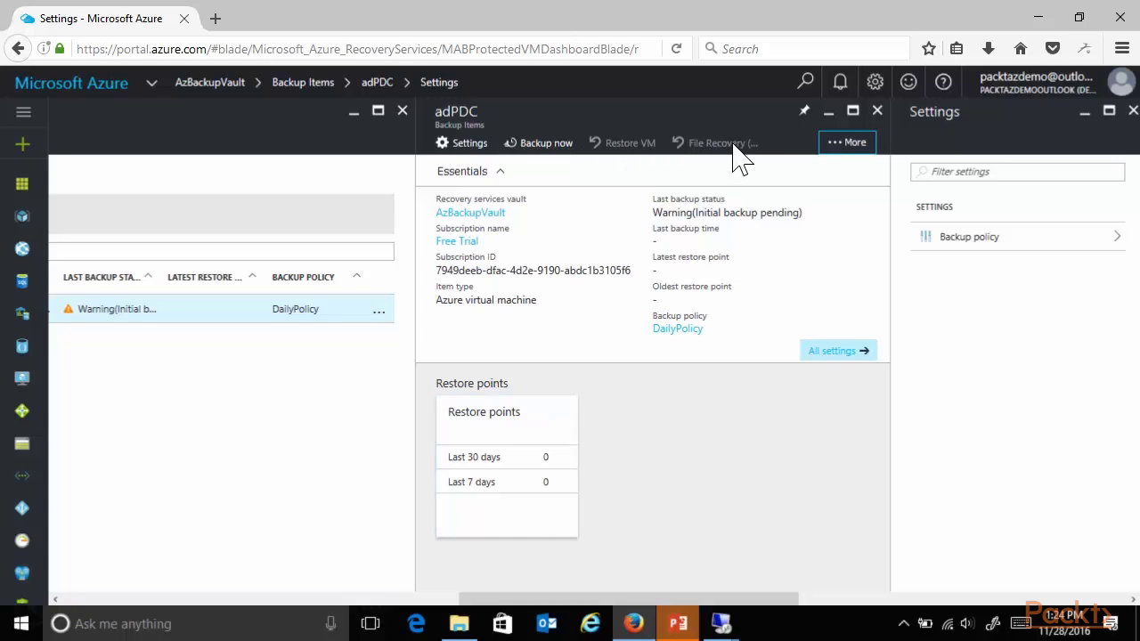
{"action": "left_click", "coordinate": [844, 144]}
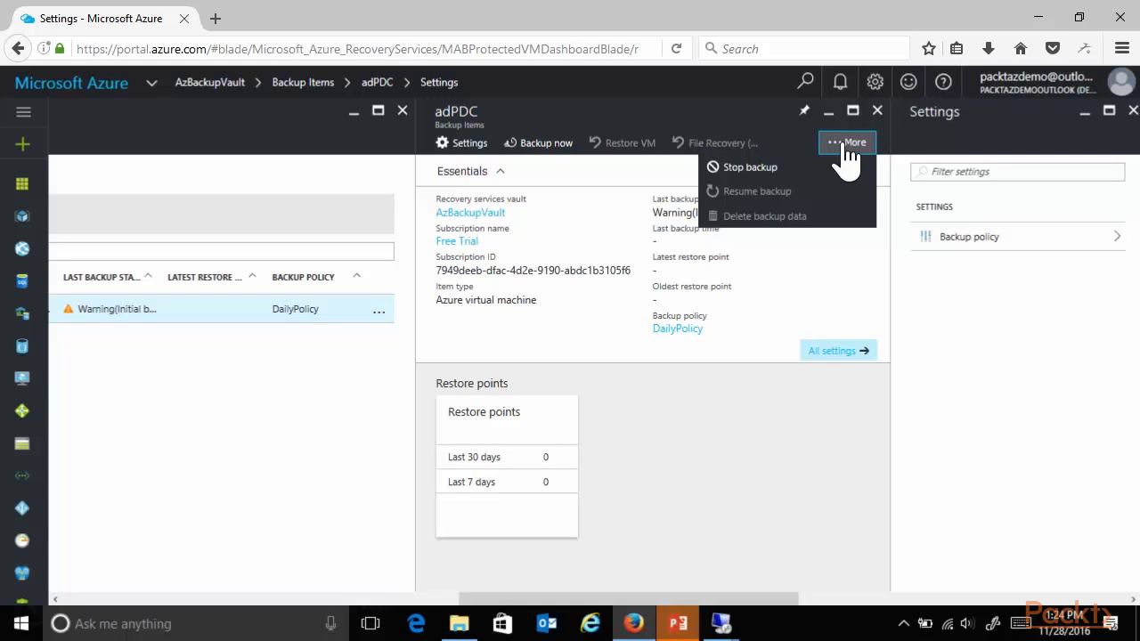
{"action": "left_click", "coordinate": [764, 169]}
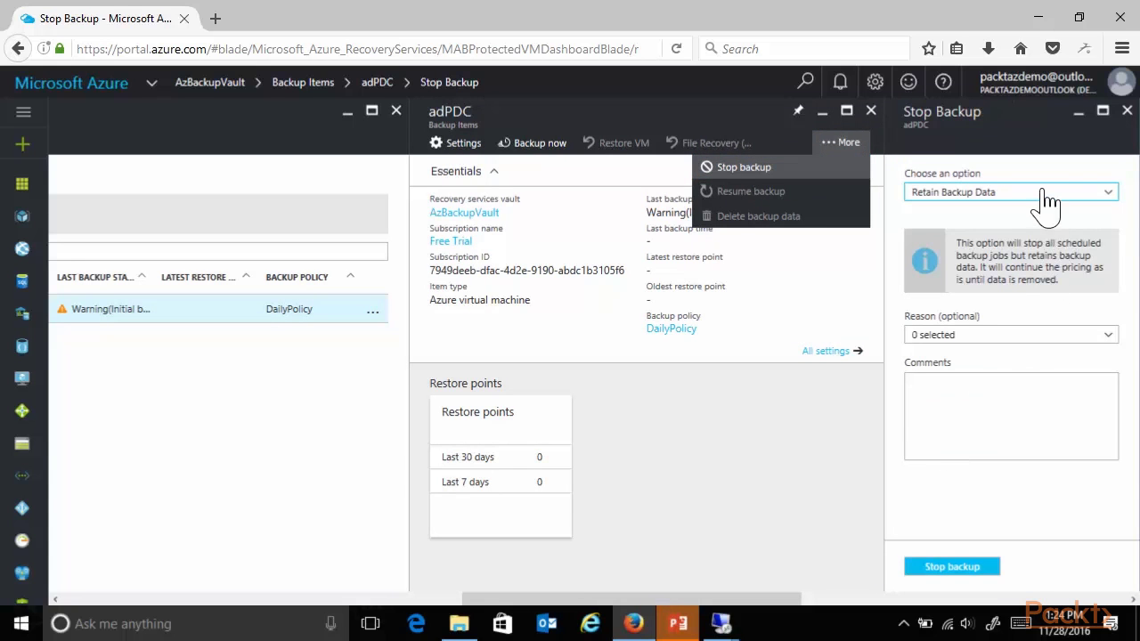
{"action": "left_click", "coordinate": [1049, 198]}
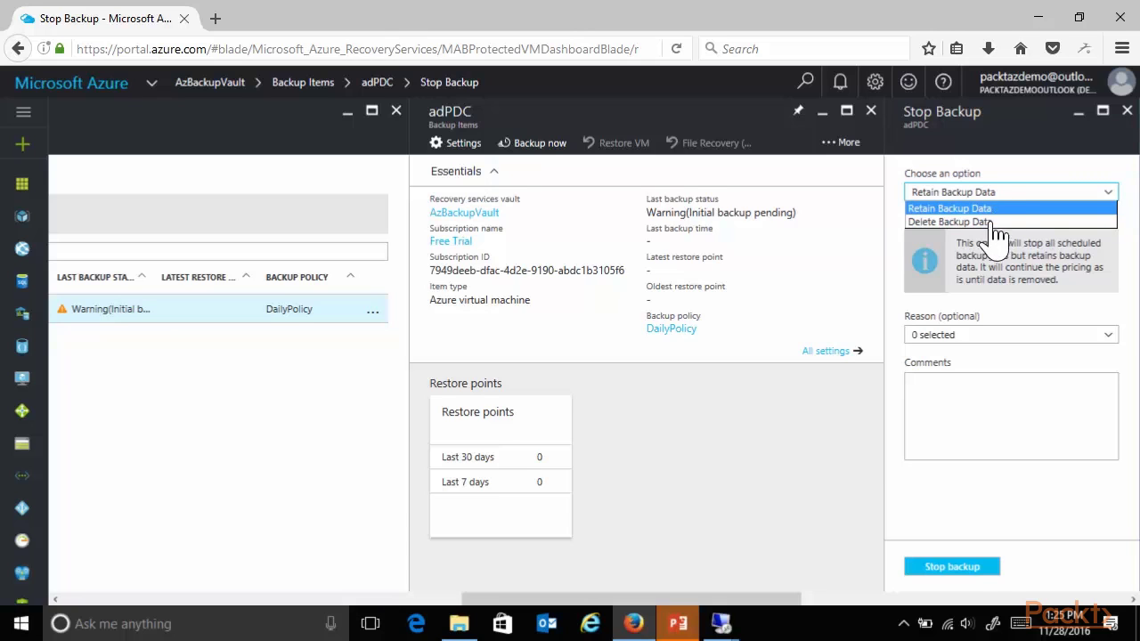
{"action": "left_click", "coordinate": [972, 571]}
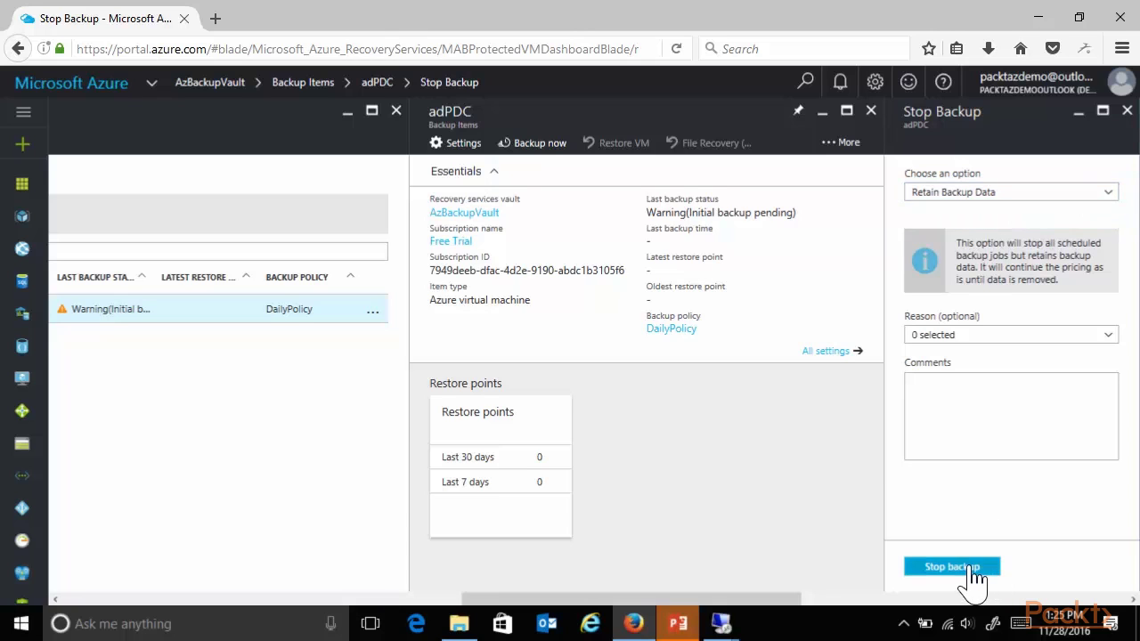